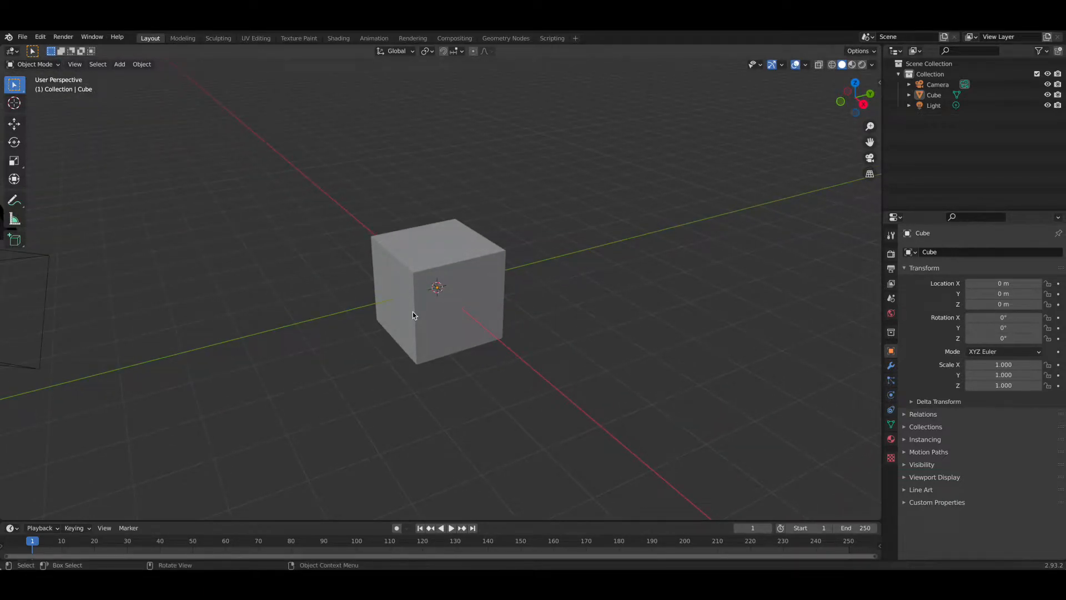
- Select the default cube, switch to the Texture Paint workspace, and widen its 3D view by narrowing the image editor
scroll(413, 315, "up", 1)
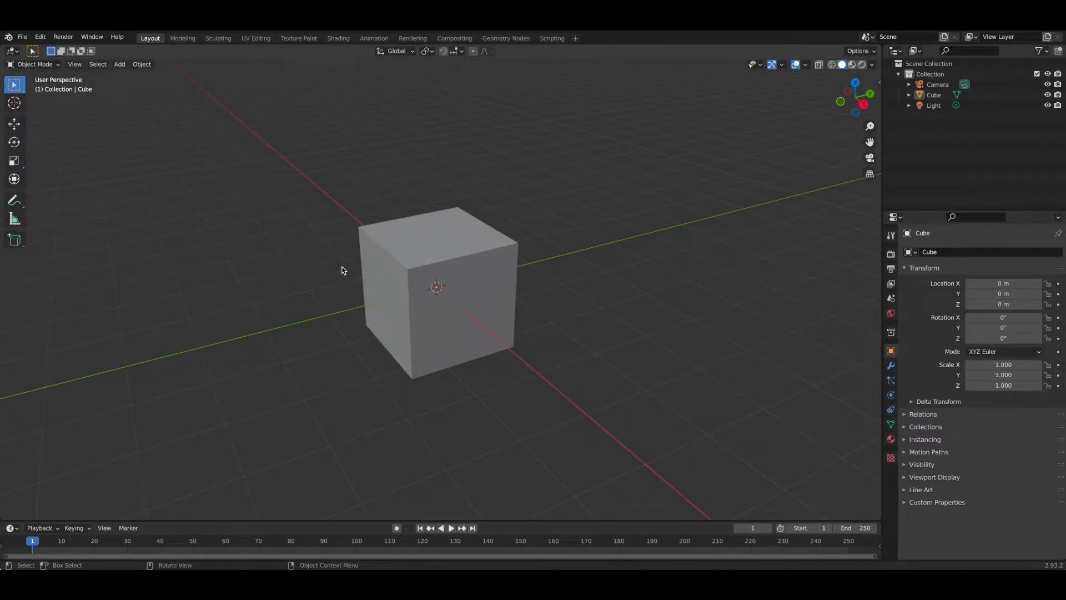
left_click(413, 274)
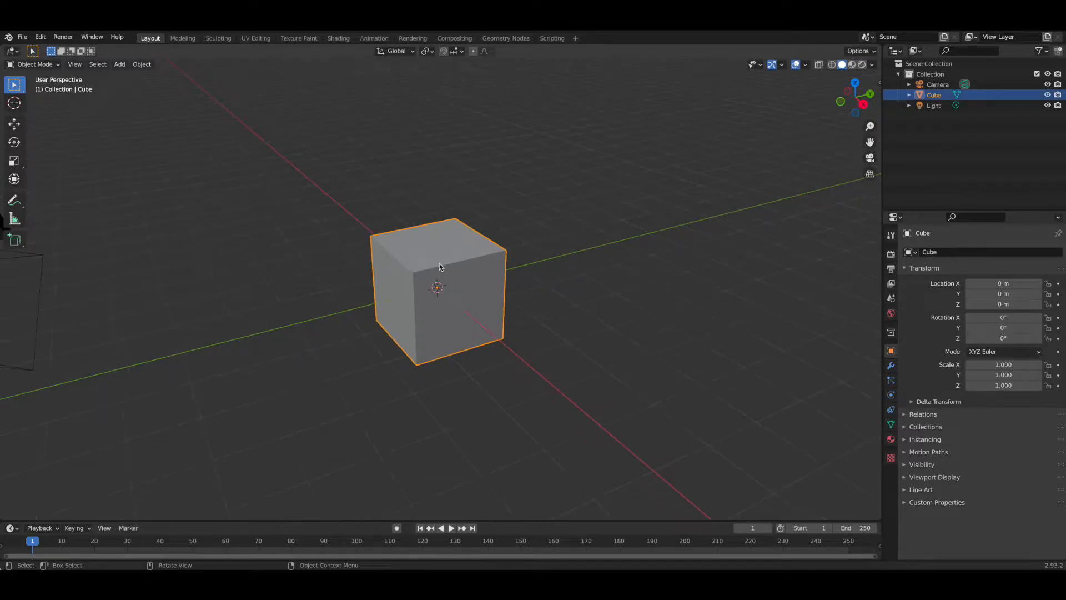
left_click(298, 38)
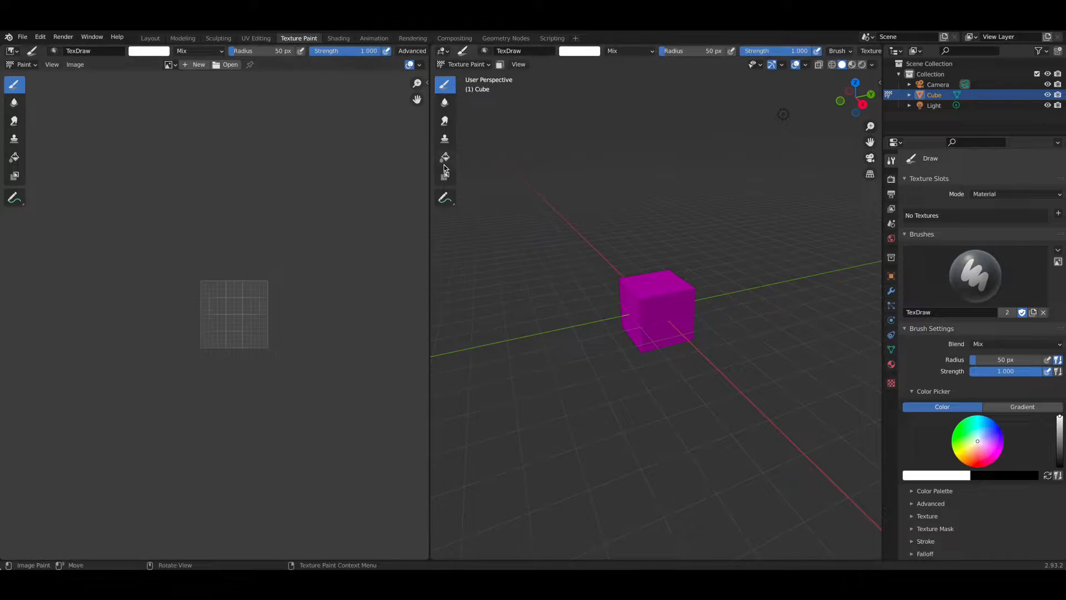
left_click_drag(430, 196, 271, 195)
- Start a new image named "pixerlart" with a width and height of 64 px
left_click(127, 66)
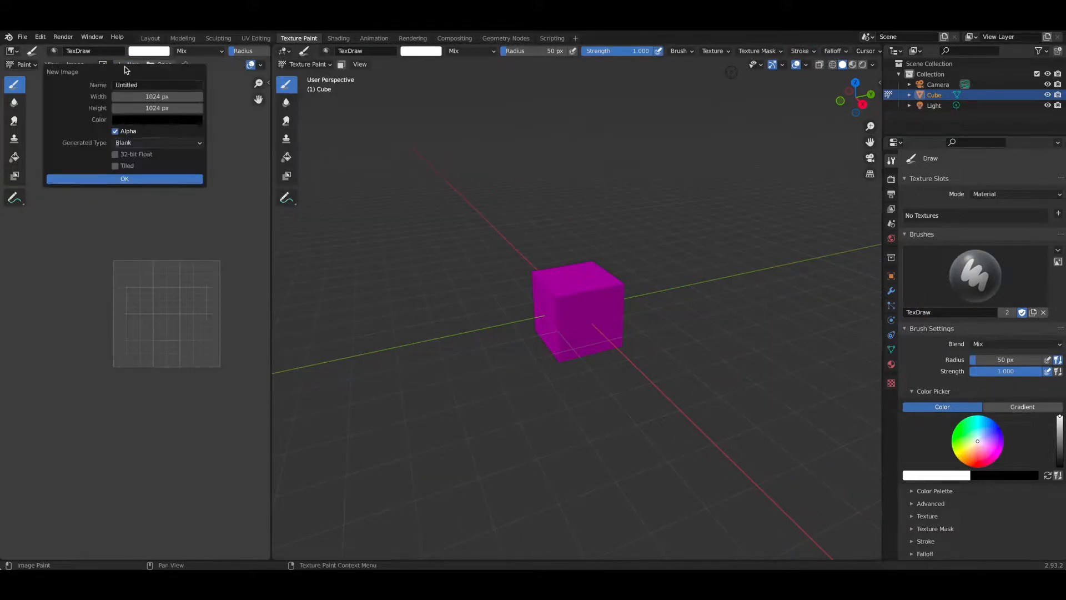
left_click(148, 84)
key("Return")
left_click(161, 98)
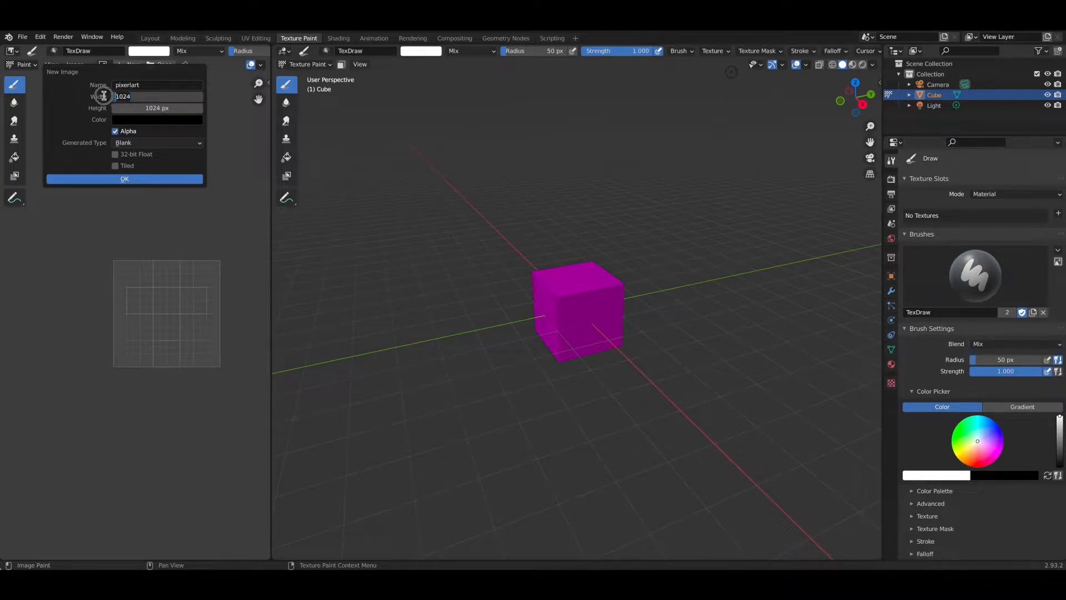
type("64")
key("Tab")
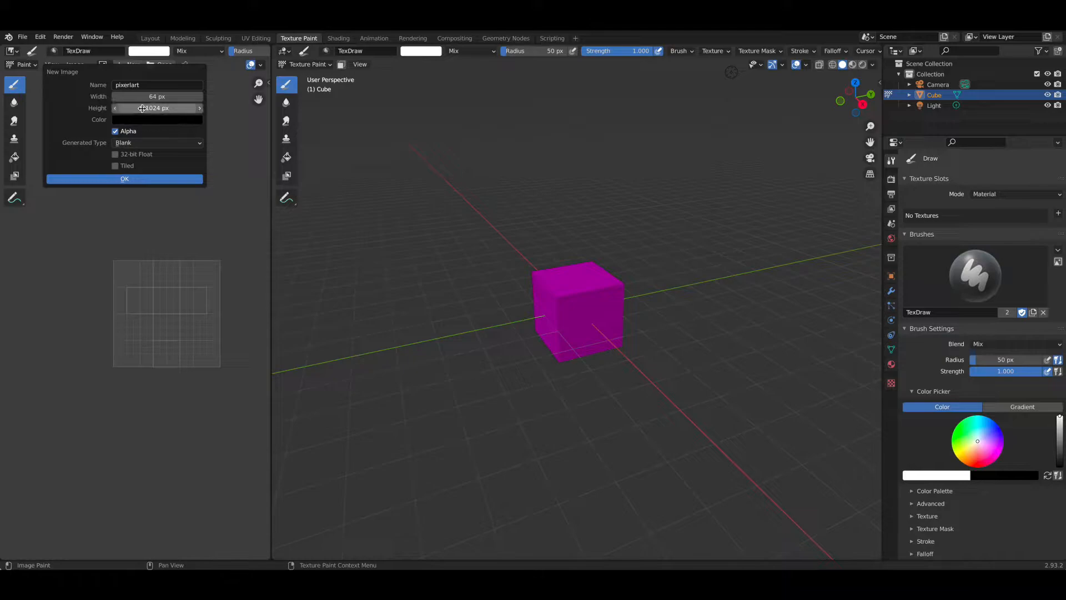
type("64")
key("Return")
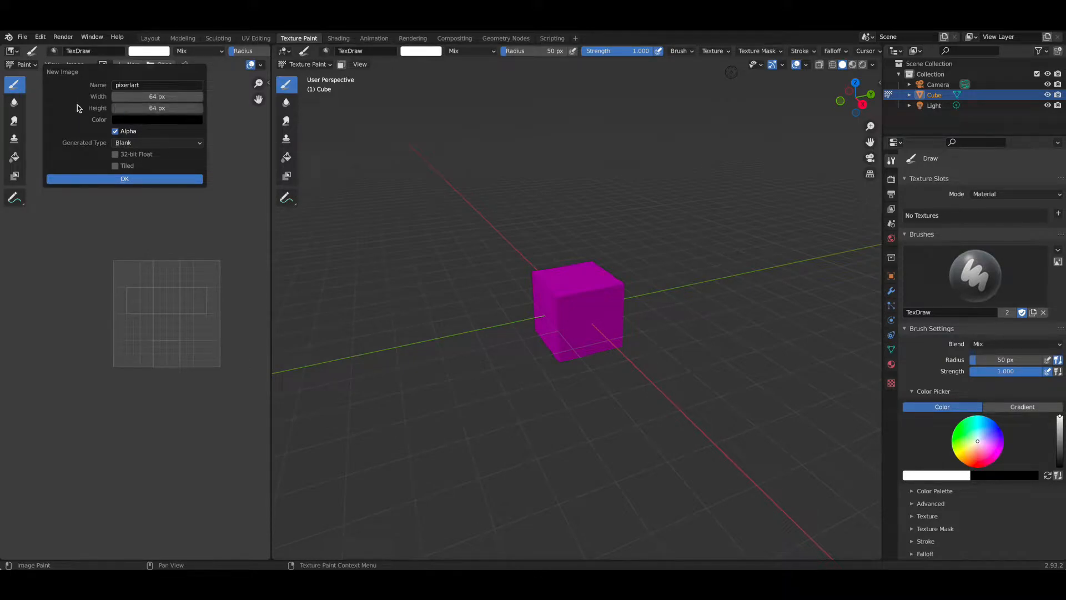
- Give the new image a light orange skin-tone fill colour and create it
left_click(154, 121)
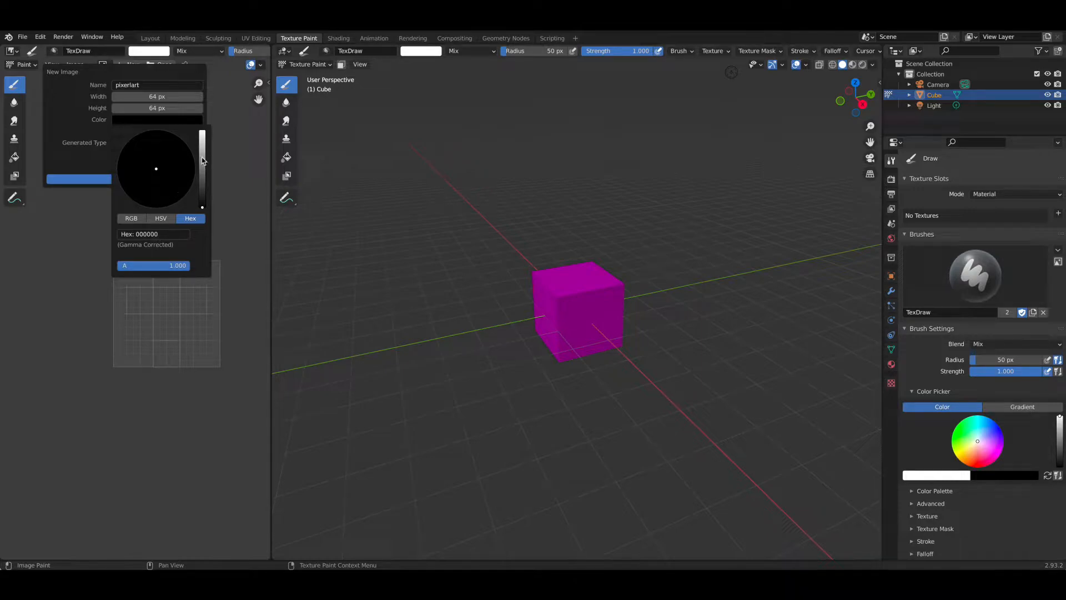
left_click_drag(203, 161, 202, 129)
left_click_drag(155, 167, 147, 177)
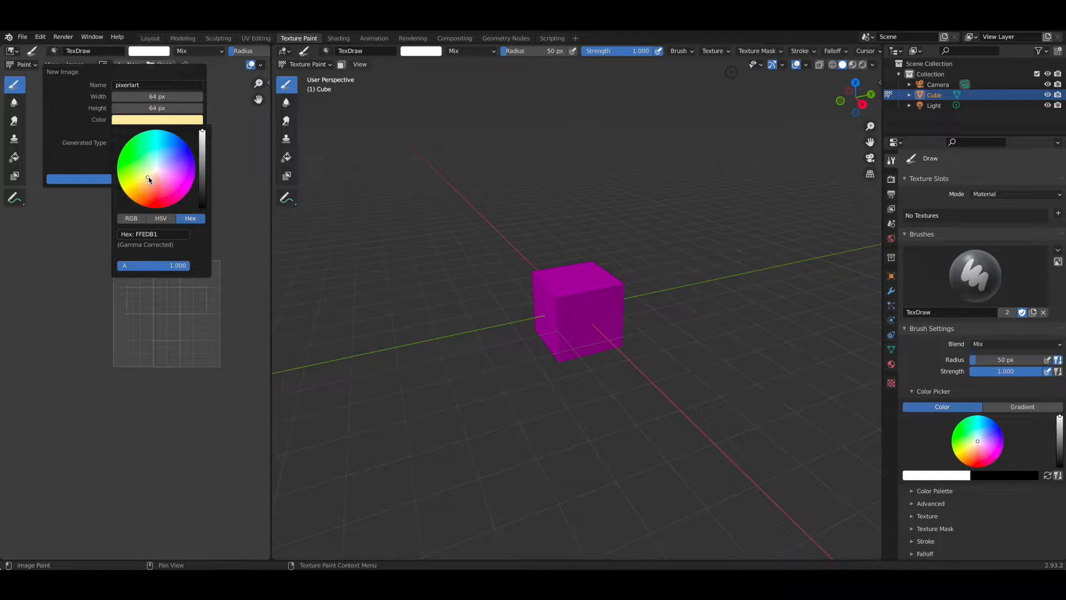
left_click_drag(147, 178, 147, 181)
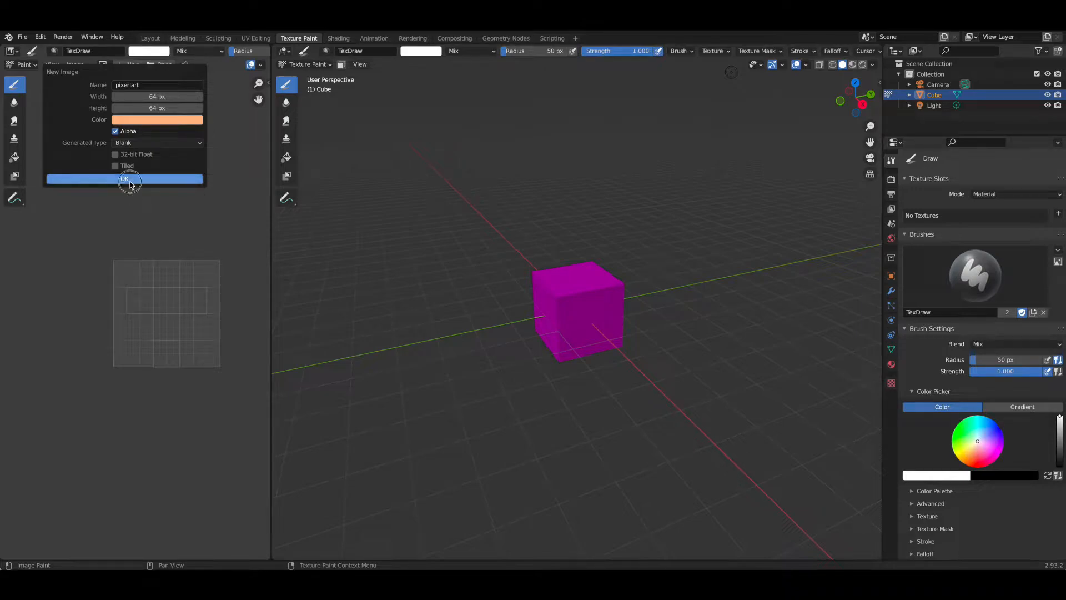
left_click(130, 179)
- Enlarge and reposition the new image in its editor, and narrow that editor slightly further
scroll(221, 261, "up", 2)
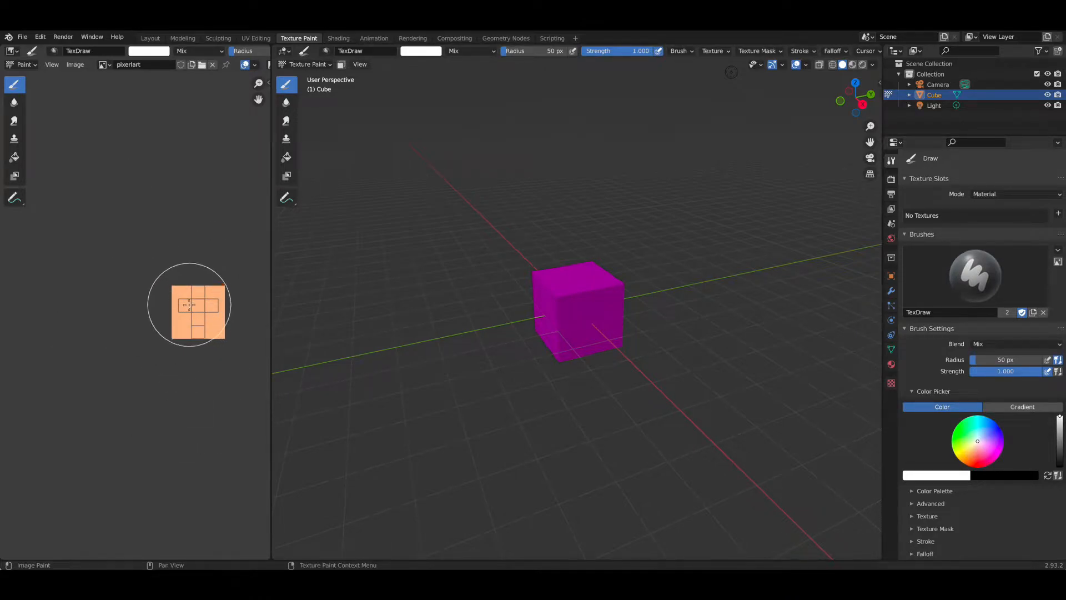
middle_click_drag(181, 301, 146, 263)
scroll(151, 275, "up", 1)
scroll(150, 276, "up", 1)
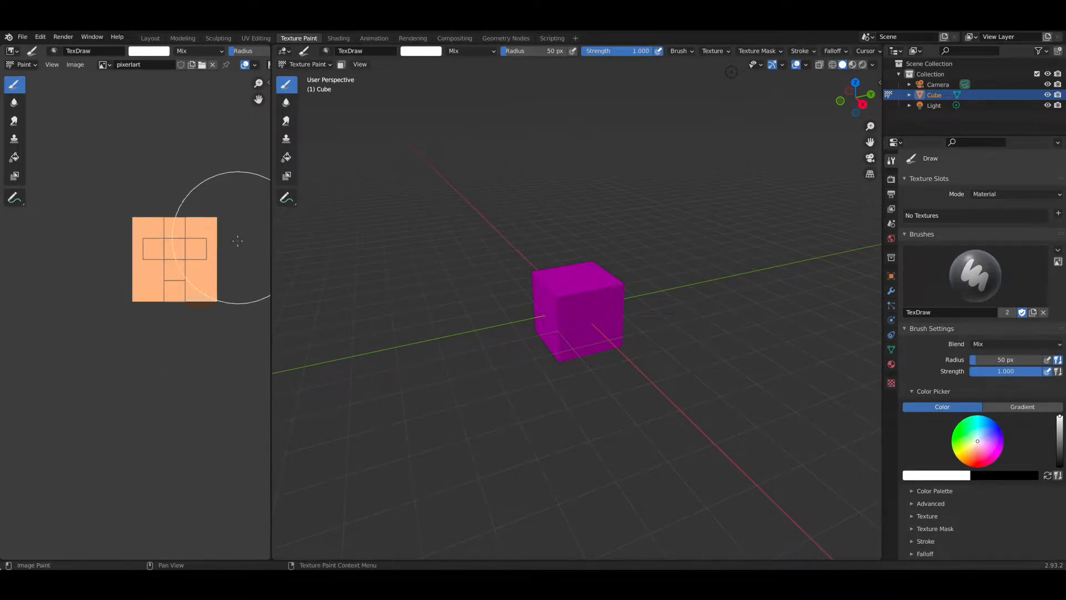
left_click_drag(271, 260, 251, 259)
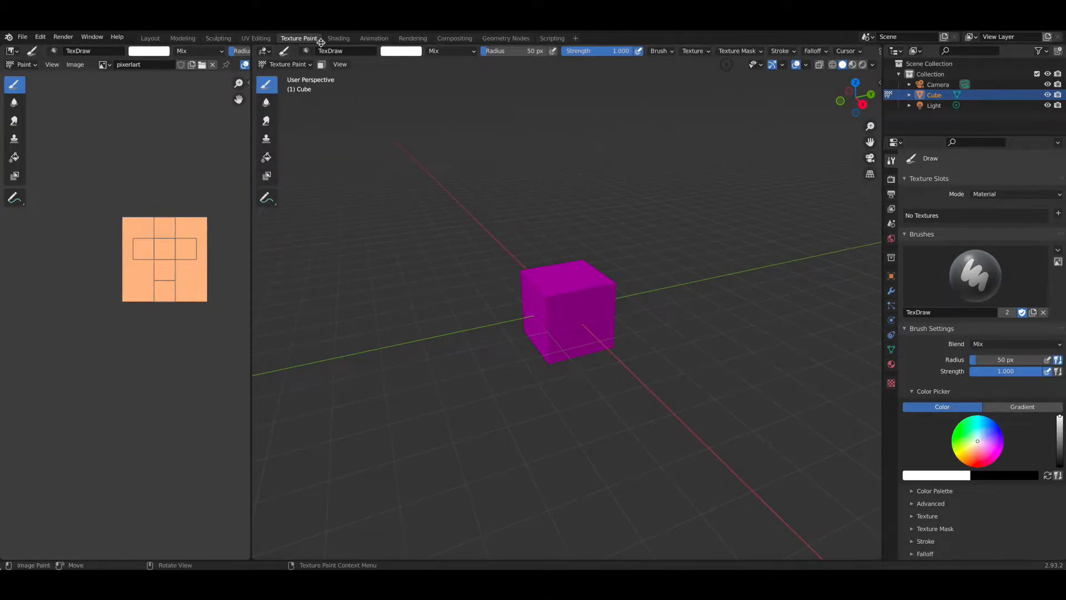
left_click(291, 65)
left_click(292, 131)
left_click(818, 54)
left_click(820, 185)
left_click(815, 54)
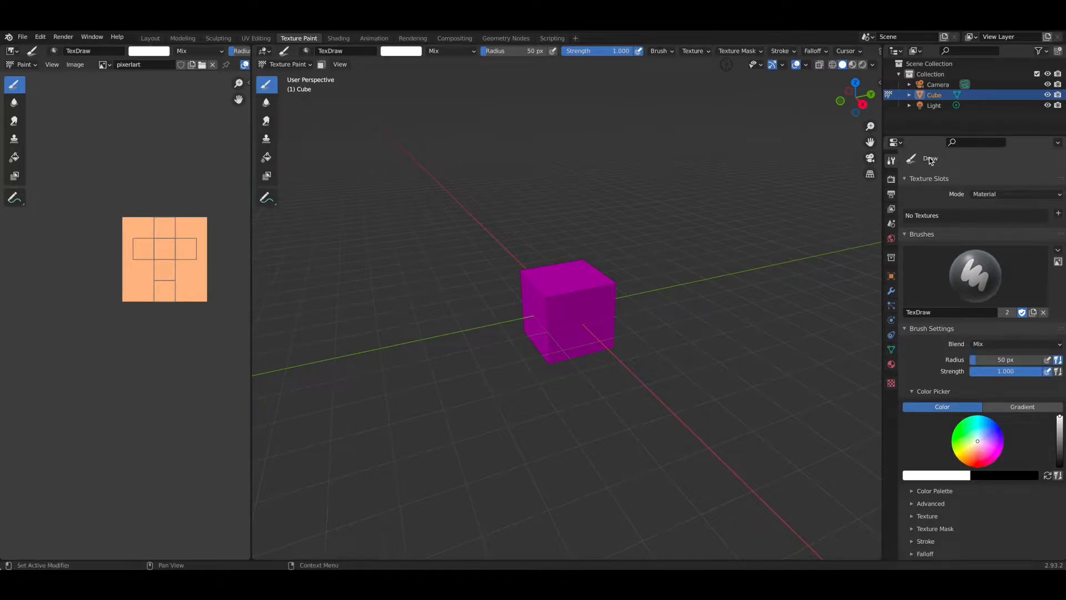
- Set the texture slot mode to Single Image and assign the pixerlart image to the cube
left_click(998, 195)
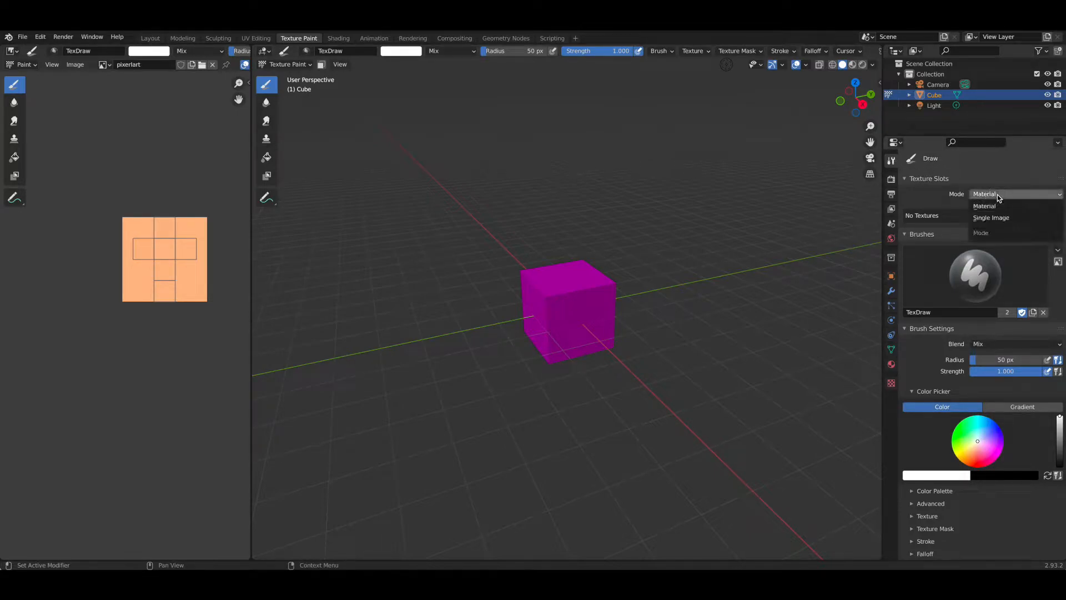
left_click(997, 219)
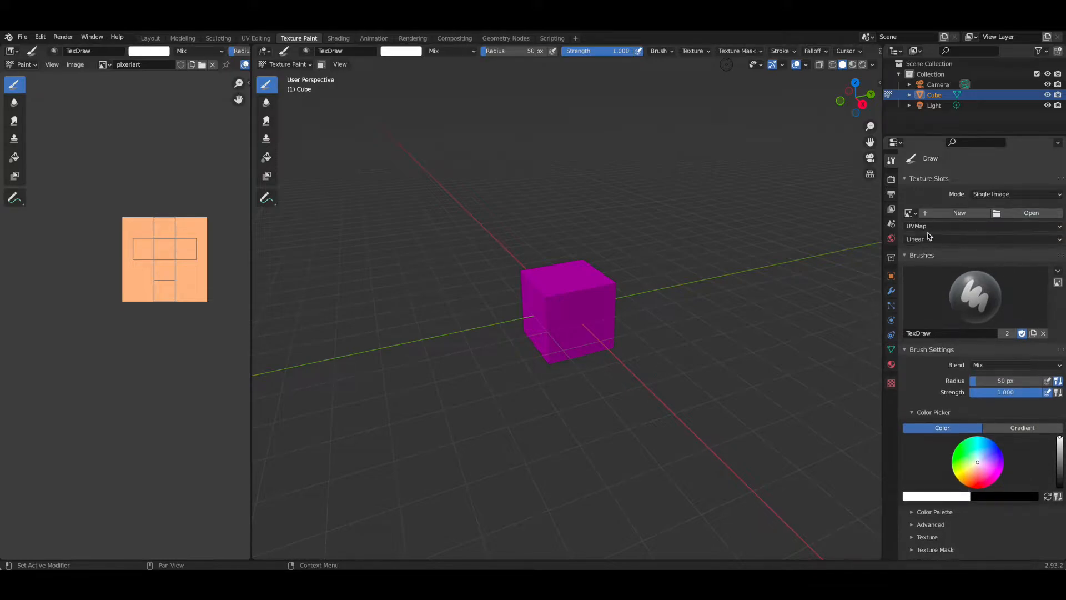
left_click(910, 214)
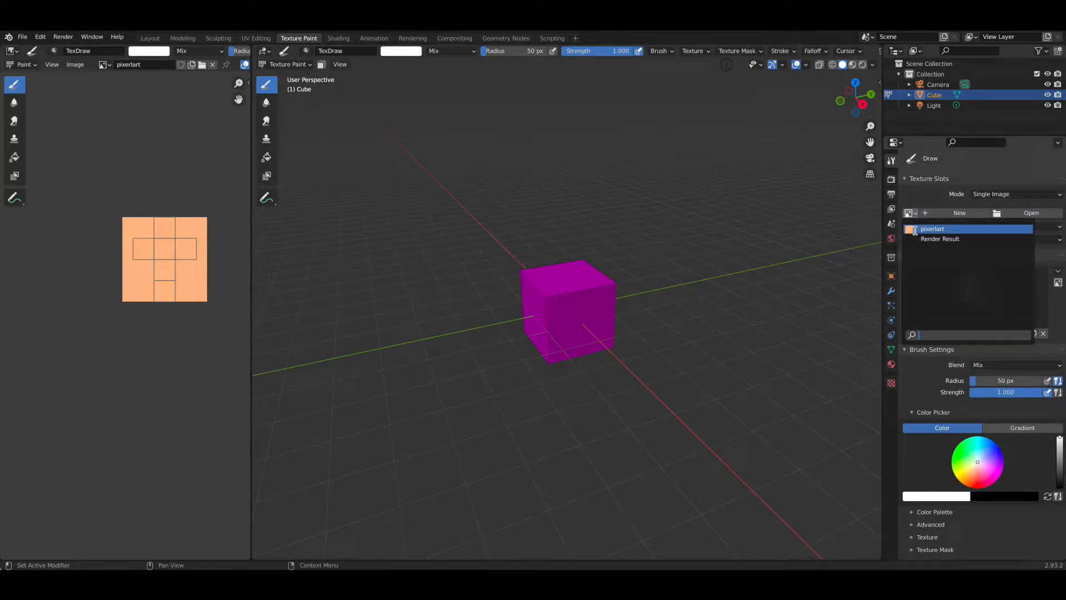
left_click(915, 229)
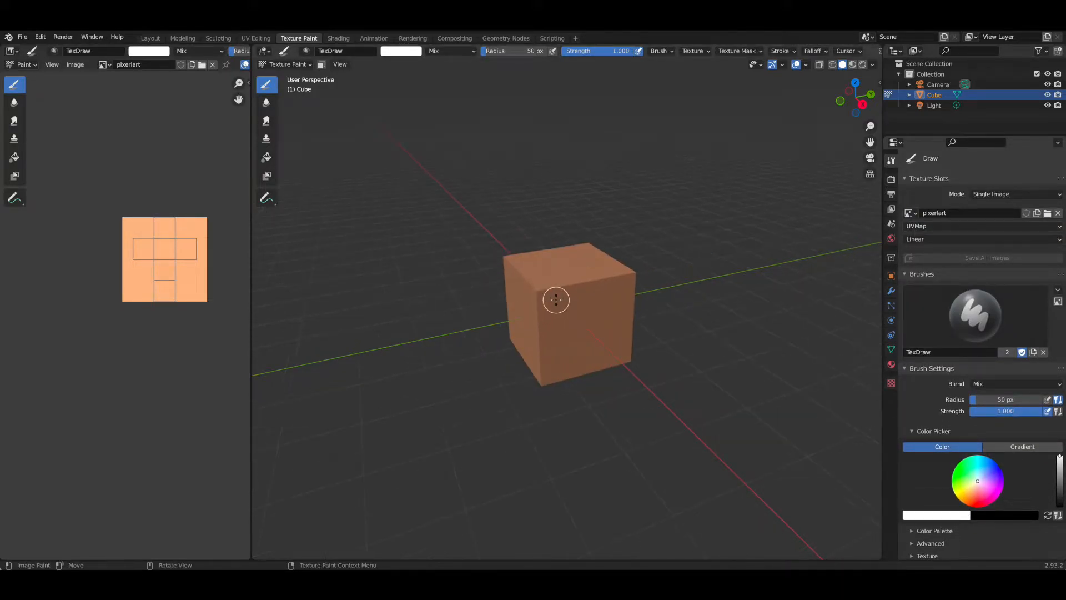
scroll(556, 300, "up", 2)
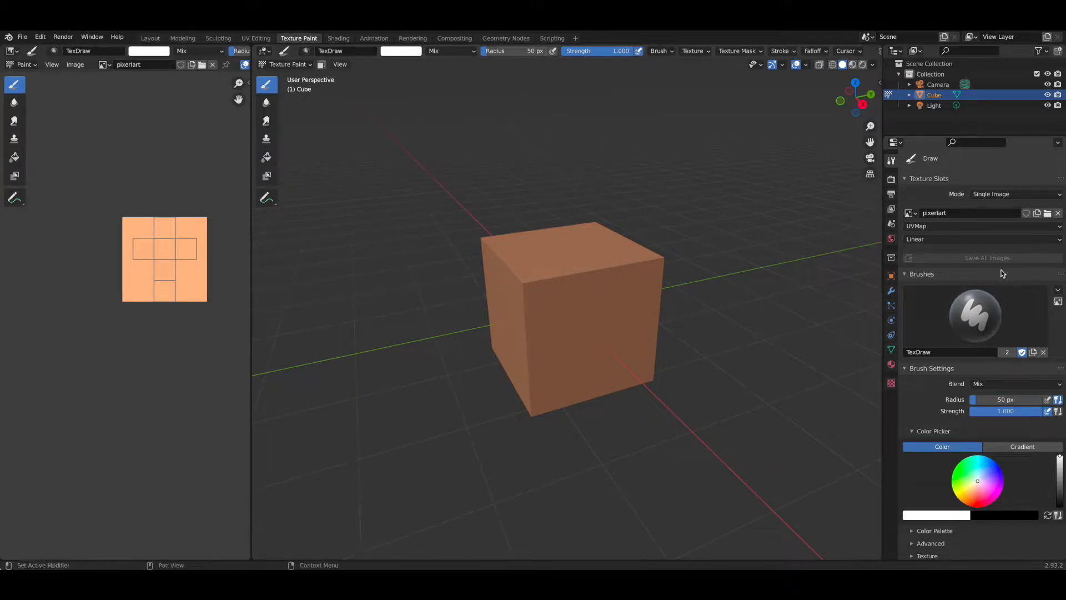
- Set the texture slot's interpolation to Closest and the brush radius to 32 px
left_click(937, 240)
left_click(937, 263)
double_click(500, 52)
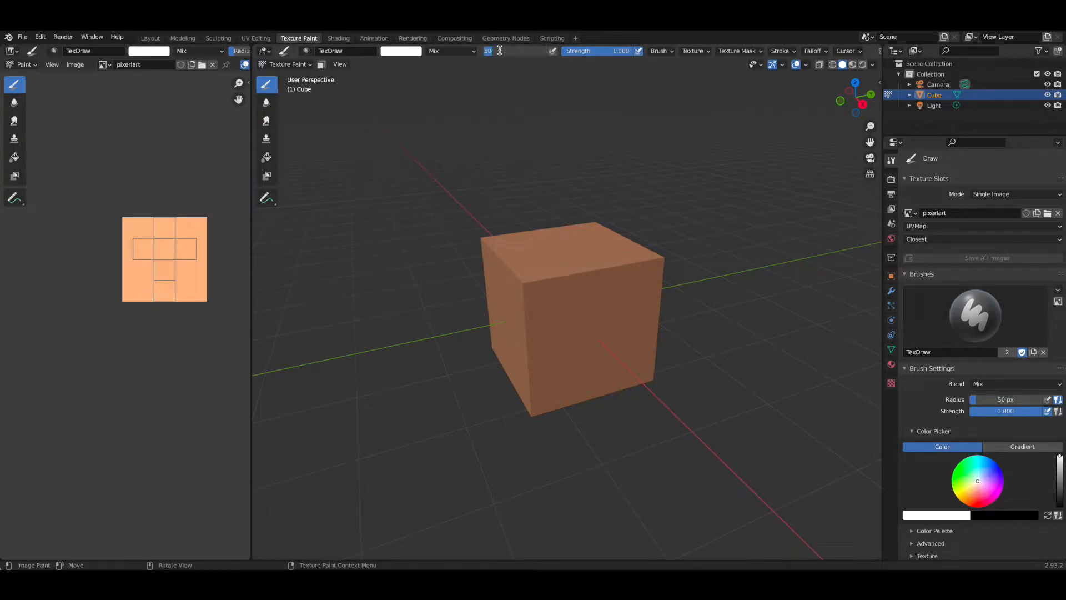
key("Return")
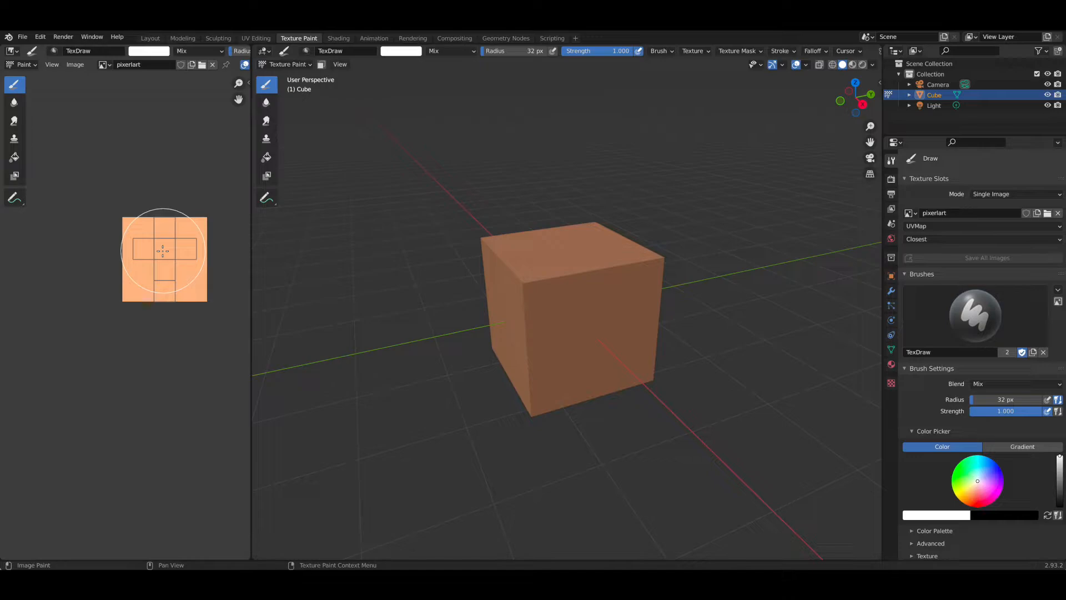
- Show the cube in the Right orthographic view and centre its face for painting
left_click(862, 104)
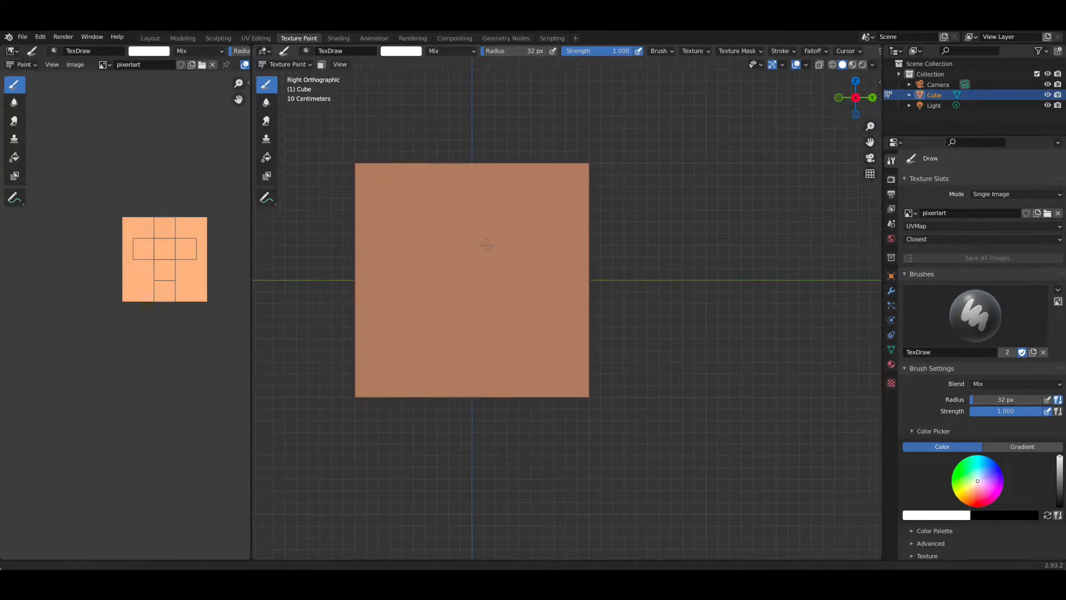
middle_click_drag(487, 245, 506, 270, "shift")
scroll(956, 469, "down", 1)
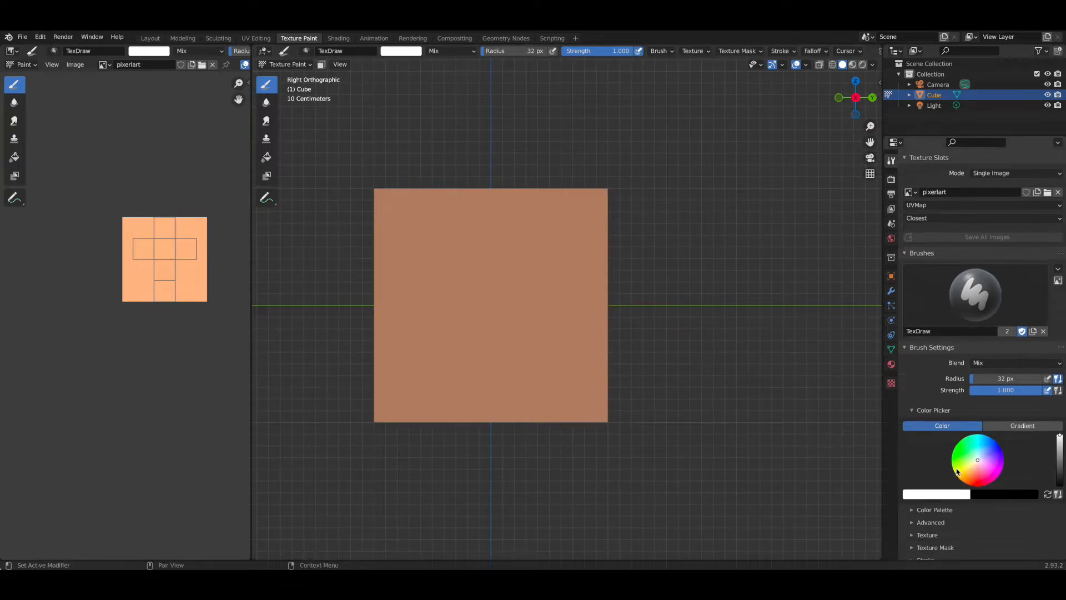
- Load the existing colour palette "Palette" for the brush and choose its first, near-white swatch
scroll(957, 471, "down", 4)
mouse_move(976, 378)
left_mouse_down()
mouse_move(968, 363)
mouse_move(982, 378)
left_mouse_up()
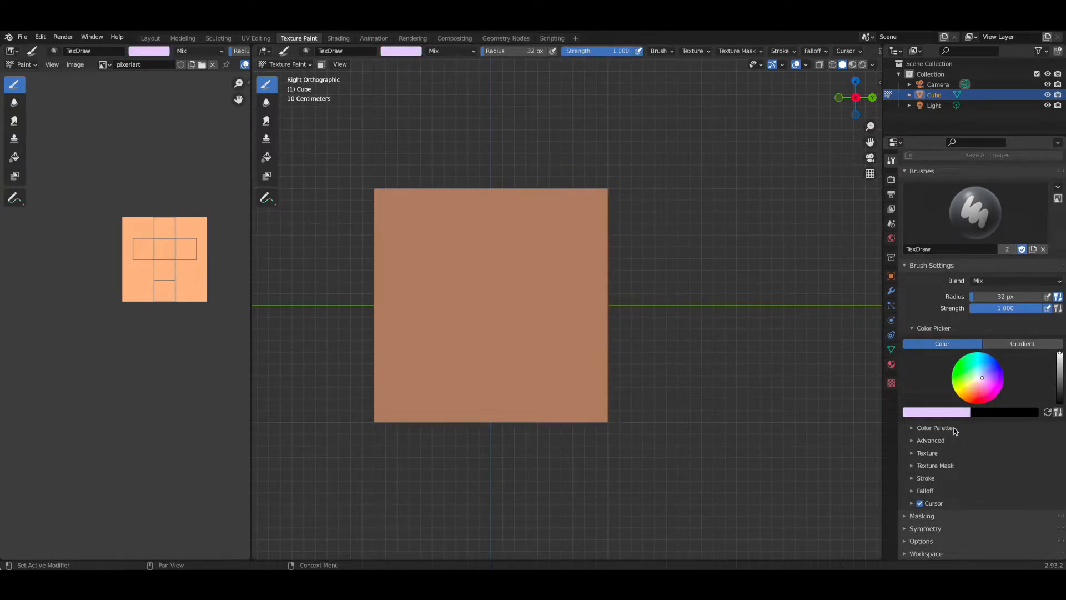
left_click(912, 429)
scroll(913, 428, "down", 1)
left_click(909, 423)
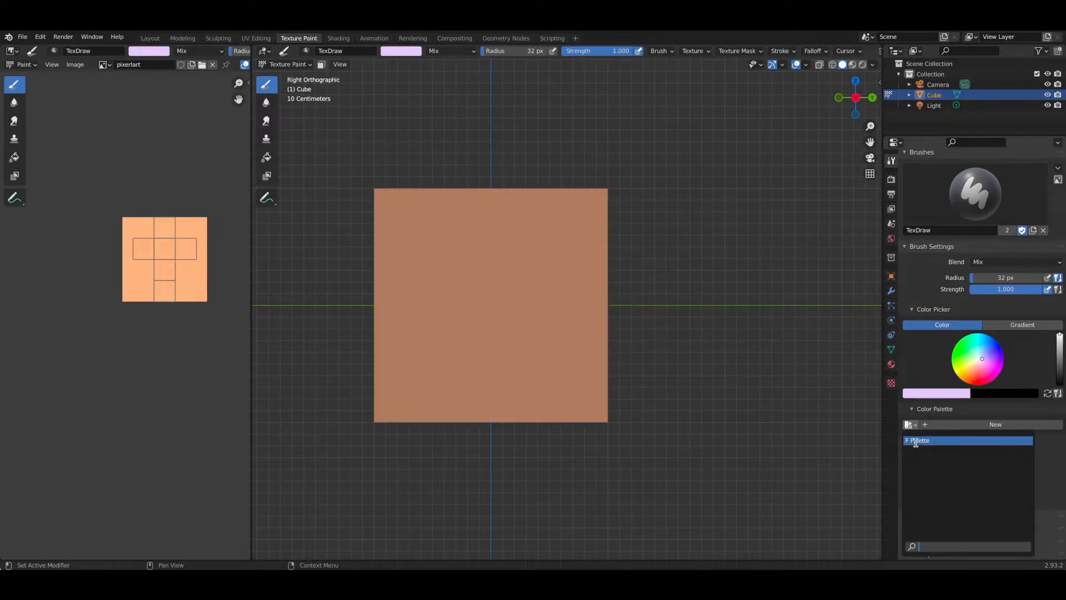
left_click(915, 441)
scroll(944, 434, "down", 4)
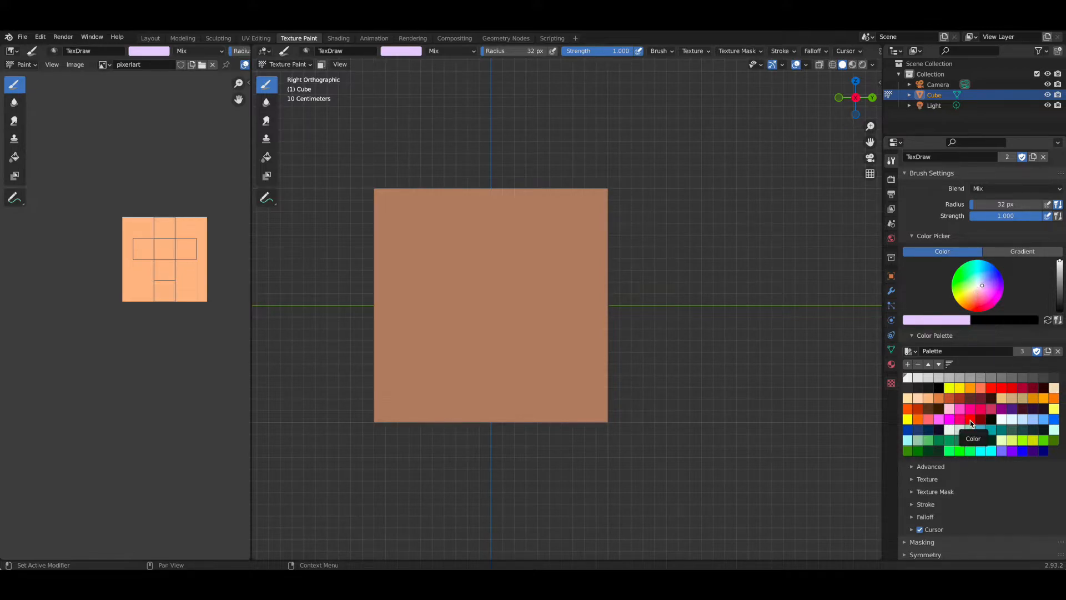
left_click(908, 378)
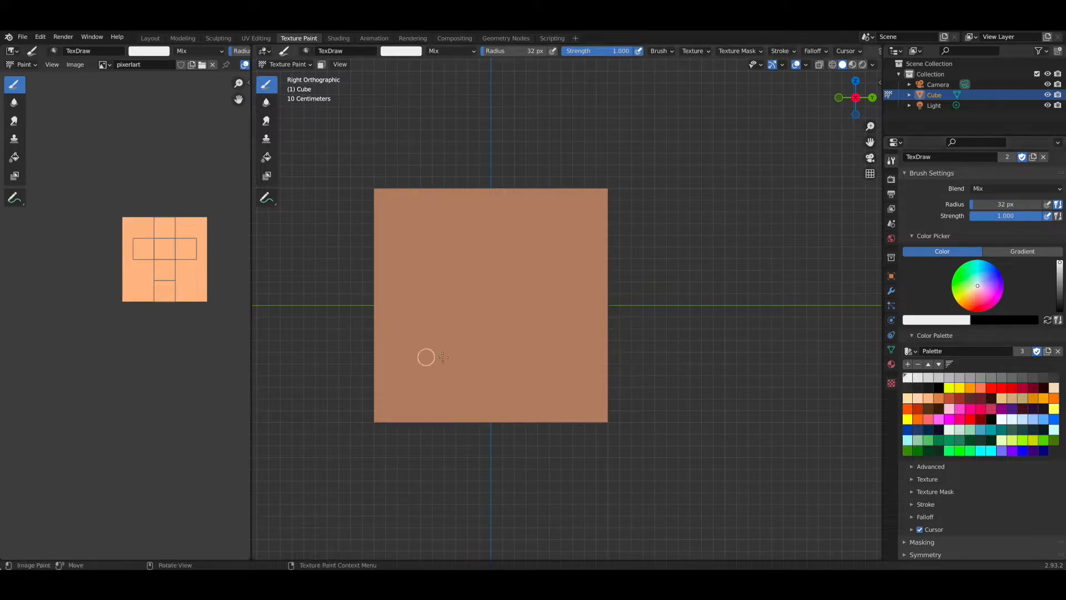
- Paint a near-white mouth low on the cube's face, with a 6-pixel row above a centred 4-pixel row
mouse_move(458, 380)
left_mouse_down()
mouse_move(525, 384)
mouse_move(499, 395)
mouse_move(516, 397)
mouse_move(542, 383)
left_mouse_up()
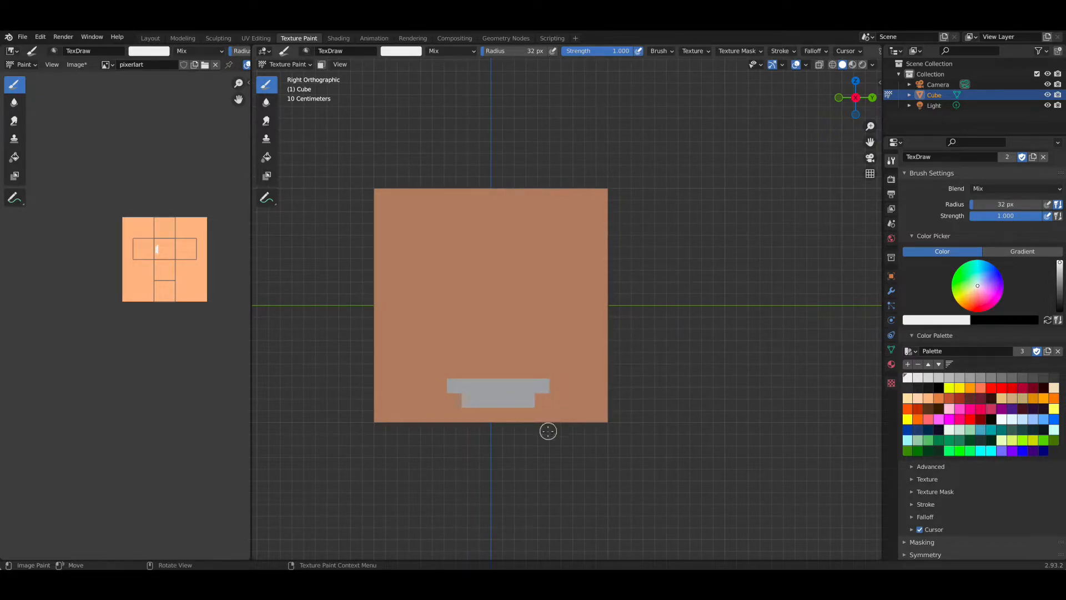
key("ctrl+z")
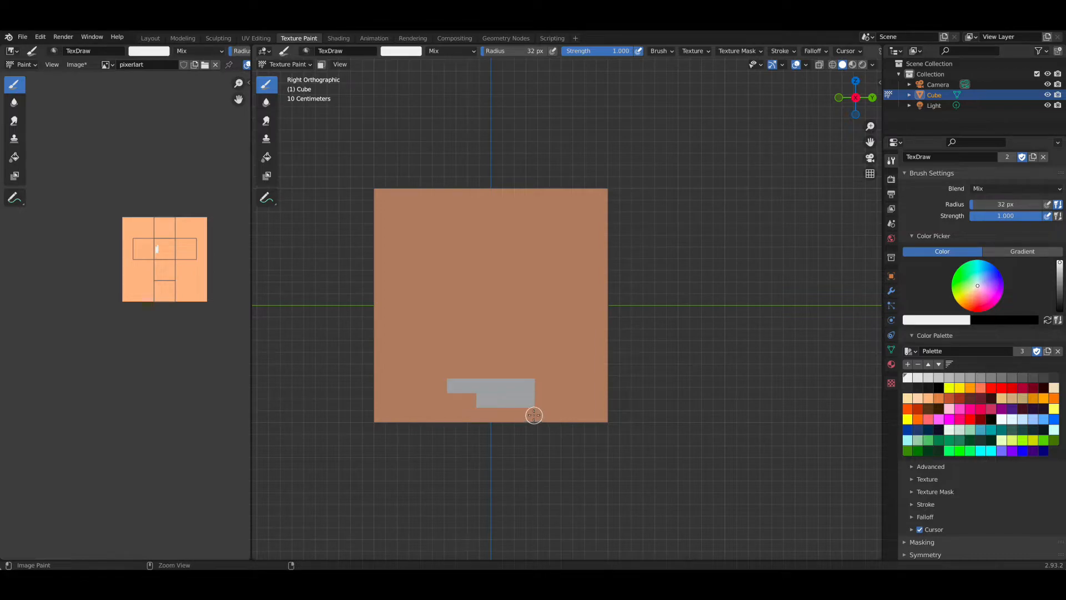
key("ctrl+z")
left_click_drag(483, 396, 512, 400)
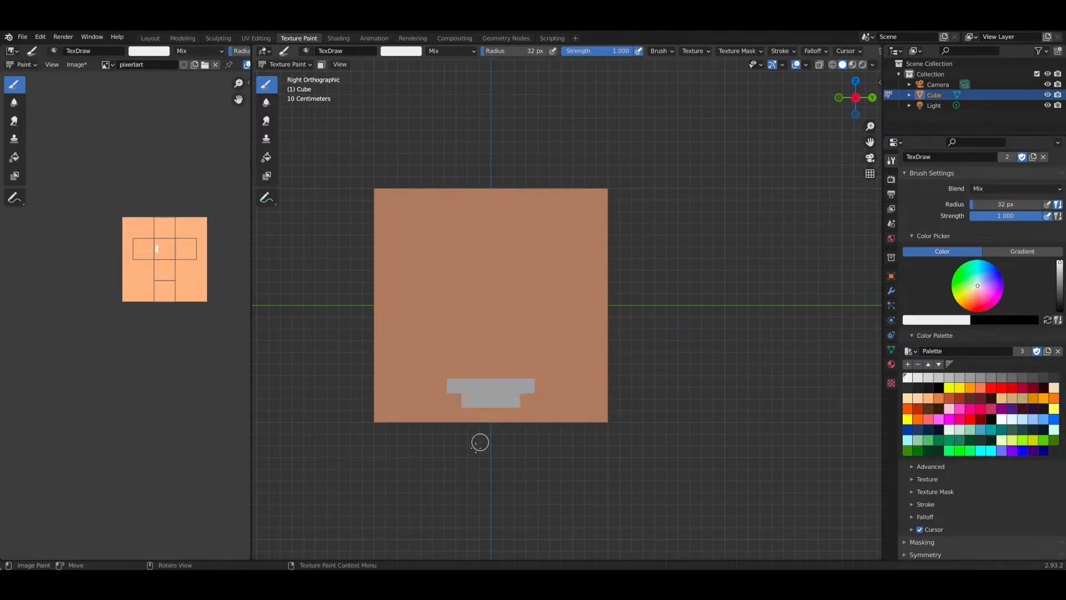
- Paint two mirrored L-shaped near-white eyes above the mouth, each 3 pixels wide and 3 pixels tall
left_click_drag(440, 297, 462, 298)
left_click_drag(468, 253, 468, 295)
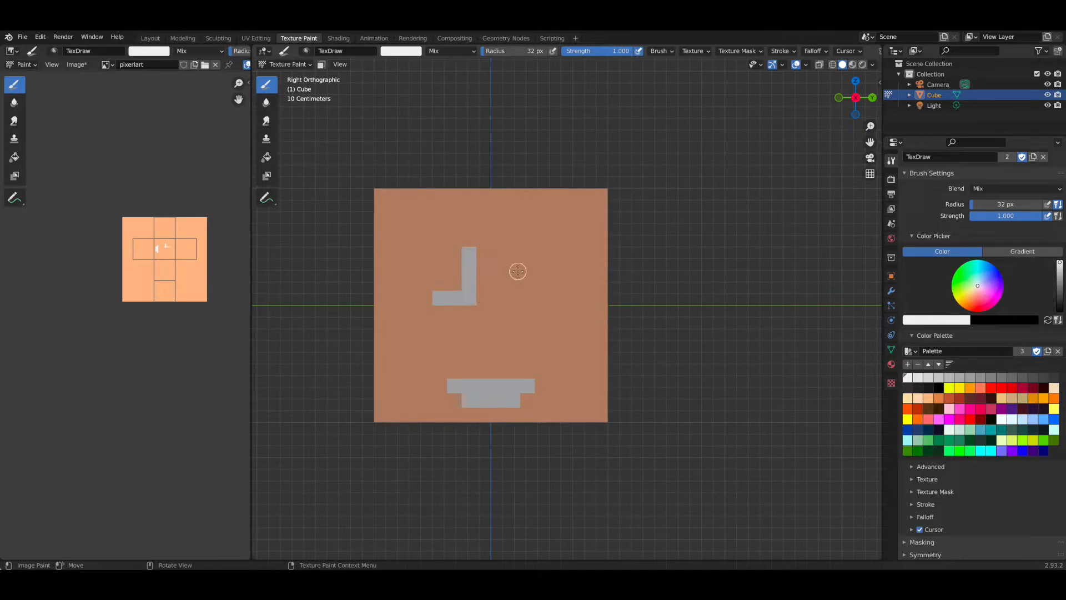
key("ctrl+z")
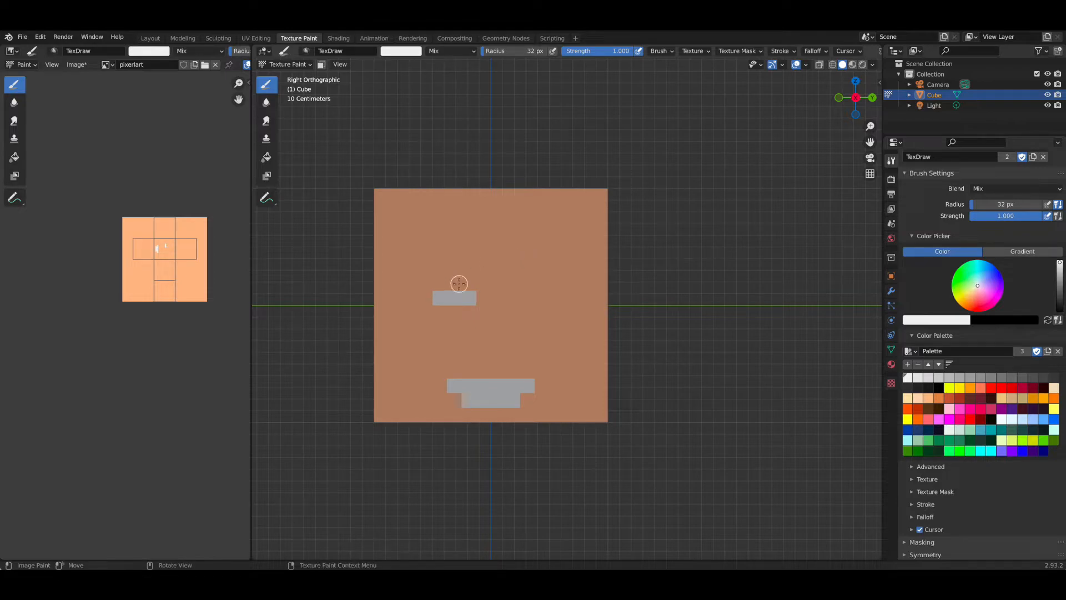
left_click_drag(469, 286, 471, 268)
mouse_move(516, 288)
left_mouse_down()
mouse_move(514, 298)
mouse_move(543, 297)
left_mouse_up()
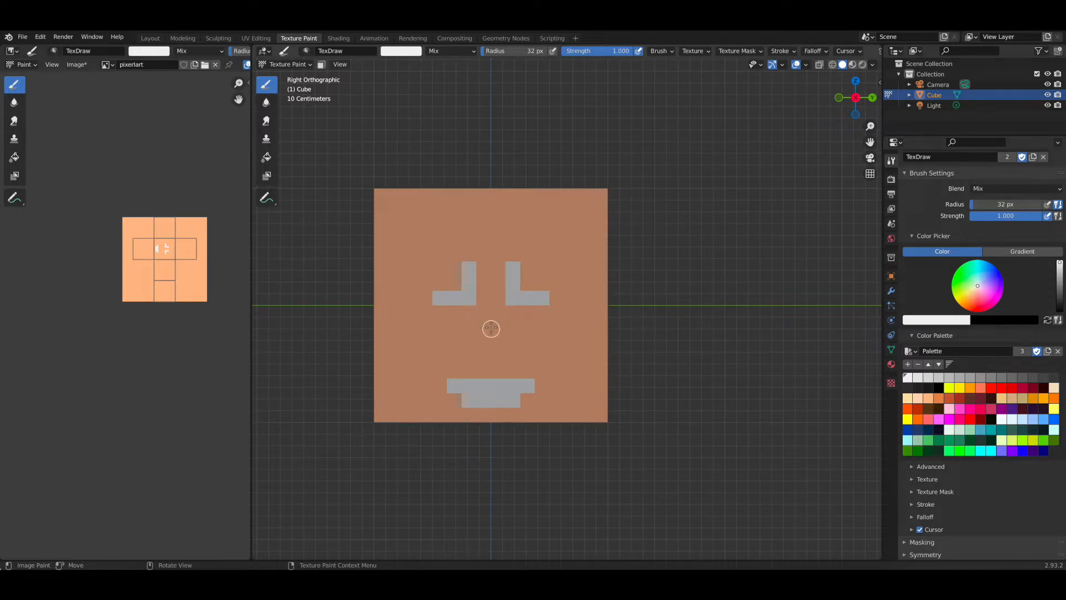
- Paint dark red-brown hair along the face's top edge and about 7 pixels down both sides, with stepped upper corners
mouse_move(508, 260)
middle_mouse_down()
mouse_move(468, 302)
mouse_move(489, 333)
mouse_move(522, 289)
mouse_move(501, 299)
middle_mouse_up()
scroll(508, 306, "up", 2)
left_click(854, 103)
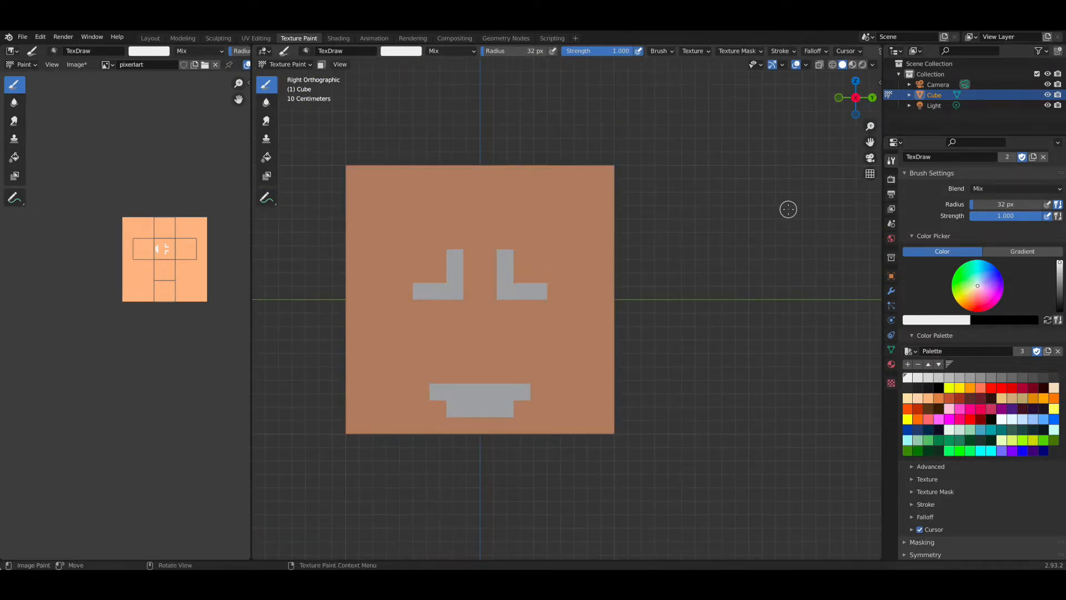
left_click(971, 400)
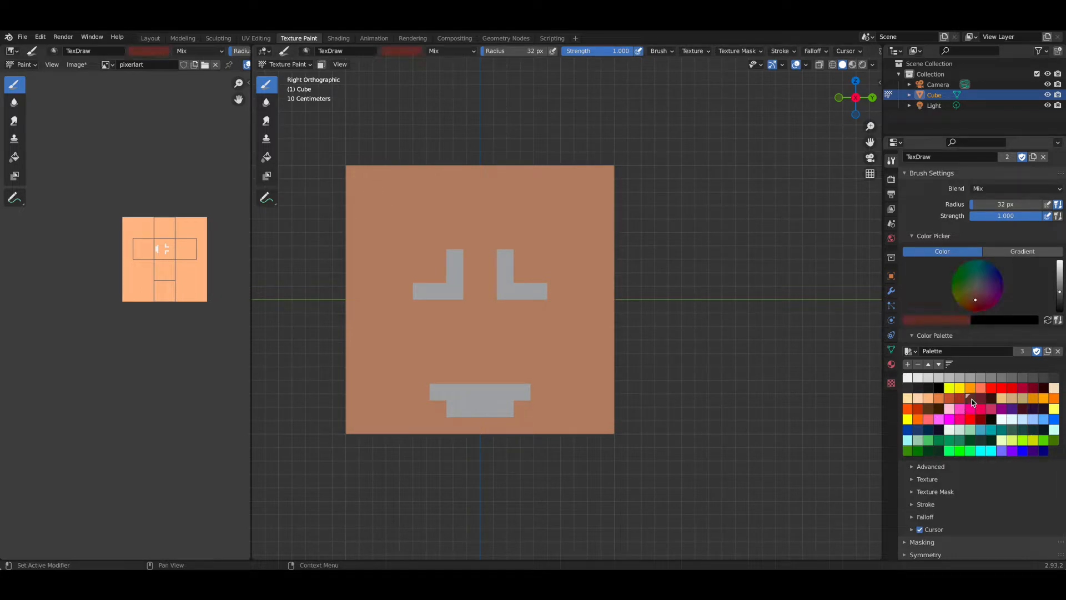
mouse_move(353, 173)
left_mouse_down()
mouse_move(350, 256)
mouse_move(350, 183)
mouse_move(612, 172)
mouse_move(610, 283)
left_mouse_up()
mouse_move(364, 269)
left_mouse_down()
mouse_move(369, 181)
mouse_move(388, 181)
mouse_move(350, 206)
mouse_move(366, 201)
left_mouse_up()
left_click_drag(592, 187, 592, 192)
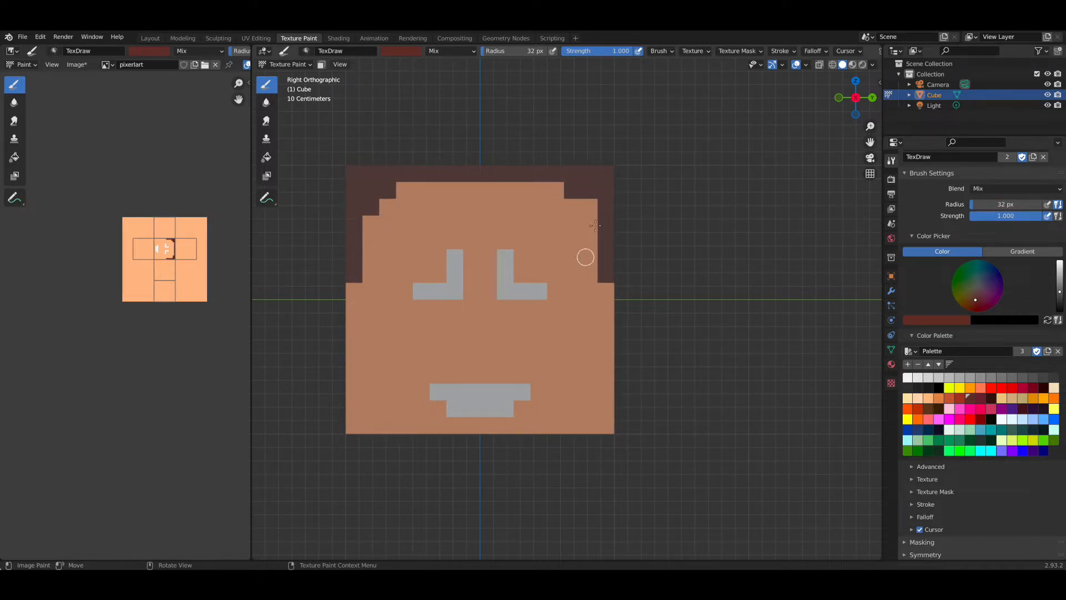
left_click(590, 207)
- Outline the near-white mouth with a one-pixel dark red-brown border
middle_click_drag(551, 302, 550, 300)
left_click_drag(539, 392, 538, 408)
left_click(516, 427)
mouse_move(424, 379)
left_mouse_down()
mouse_move(542, 374)
mouse_move(423, 392)
mouse_move(433, 427)
mouse_move(517, 427)
left_mouse_up()
- Fill the cube's entire top face with the dark red-brown hair colour in the Top orthographic view
mouse_move(499, 248)
middle_mouse_down()
mouse_move(478, 272)
mouse_move(556, 211)
mouse_move(465, 247)
middle_mouse_up()
mouse_move(466, 248)
left_mouse_down()
mouse_move(505, 233)
mouse_move(530, 205)
left_mouse_up()
left_click_drag(850, 97, 834, 116)
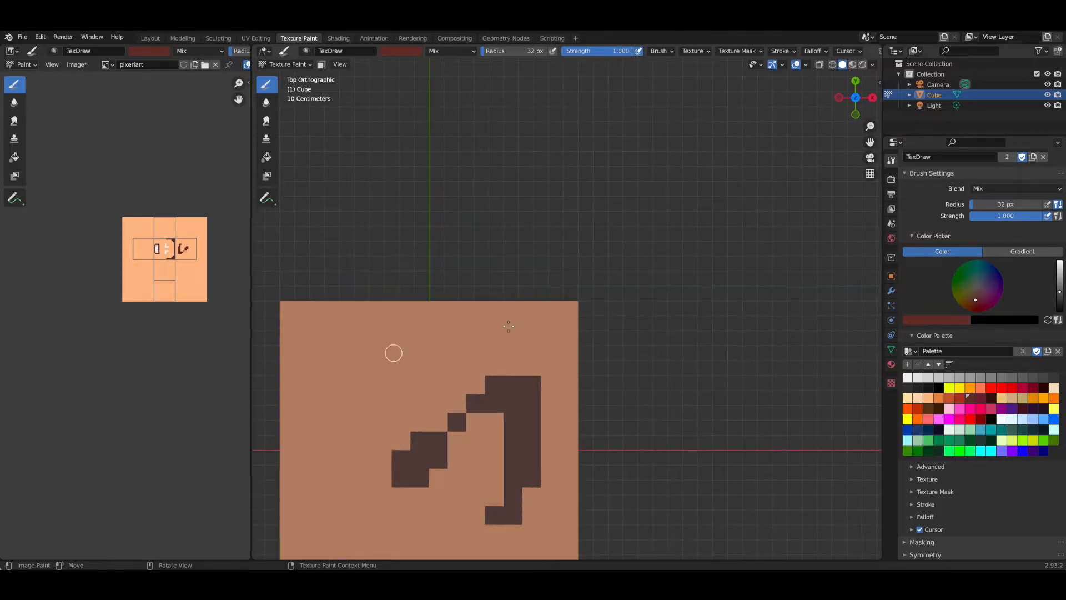
mouse_move(285, 308)
left_mouse_down()
mouse_move(561, 307)
mouse_move(572, 394)
left_mouse_up()
scroll(572, 395, "down", 1)
middle_click_drag(544, 381, 578, 257, "shift")
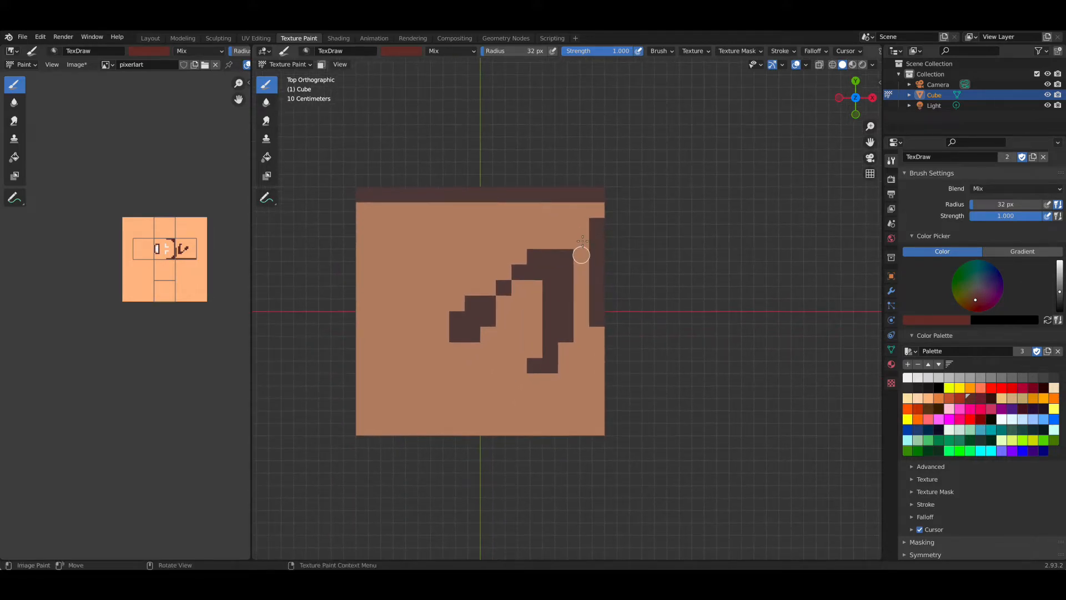
mouse_move(599, 195)
left_mouse_down()
mouse_move(588, 399)
mouse_move(389, 428)
mouse_move(594, 420)
left_mouse_up()
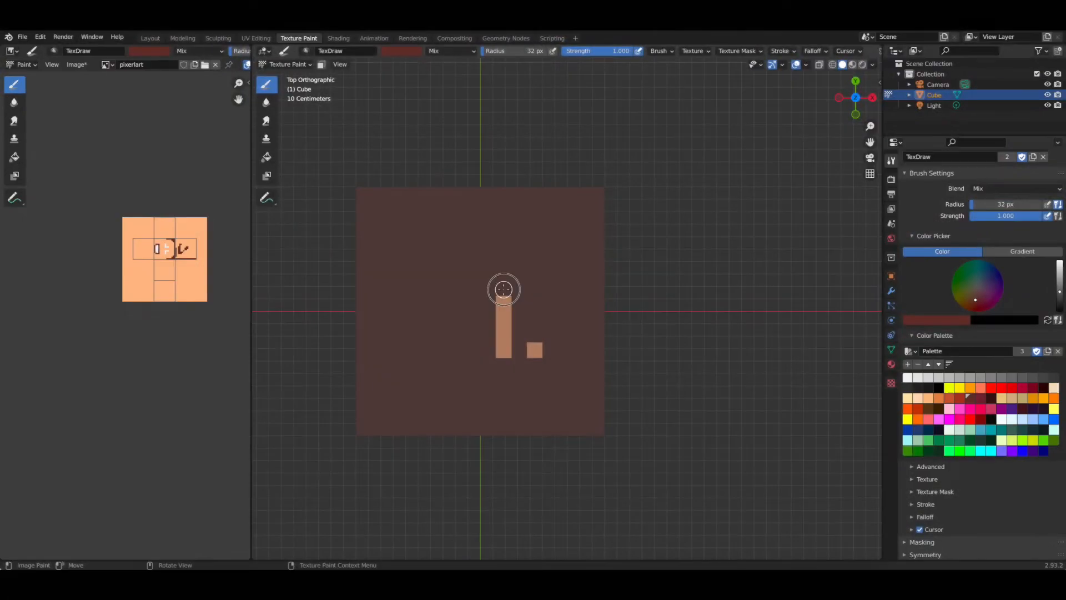
mouse_move(502, 288)
left_mouse_down()
mouse_move(505, 355)
mouse_move(544, 355)
left_mouse_up()
- Paint dark red-brown hair with a stepped lower edge on the upper part of the cube's positive-Y side
mouse_move(545, 355)
middle_mouse_down()
mouse_move(444, 278)
mouse_move(509, 357)
mouse_move(545, 359)
mouse_move(509, 255)
middle_mouse_up()
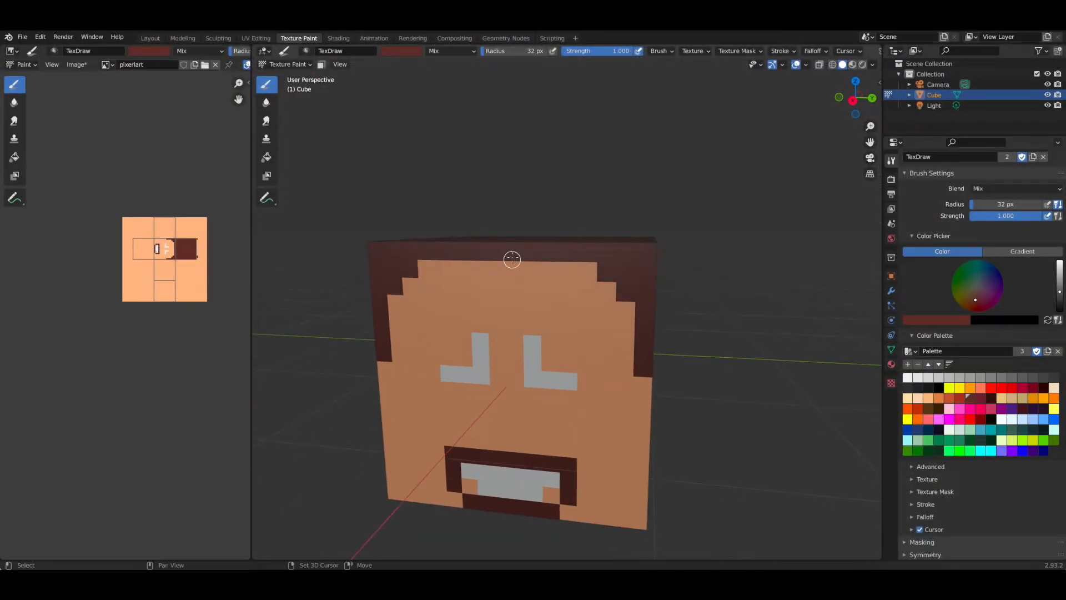
mouse_move(551, 364)
middle_mouse_down()
mouse_move(543, 281)
mouse_move(533, 303)
mouse_move(580, 244)
mouse_move(543, 298)
mouse_move(492, 277)
mouse_move(589, 234)
middle_mouse_up()
mouse_move(572, 222)
left_mouse_down()
mouse_move(592, 252)
mouse_move(666, 290)
mouse_move(757, 302)
mouse_move(756, 222)
mouse_move(649, 216)
mouse_move(594, 234)
mouse_move(674, 266)
mouse_move(623, 266)
mouse_move(704, 281)
mouse_move(738, 274)
mouse_move(661, 239)
mouse_move(738, 228)
mouse_move(647, 267)
mouse_move(724, 259)
mouse_move(518, 284)
left_mouse_up()
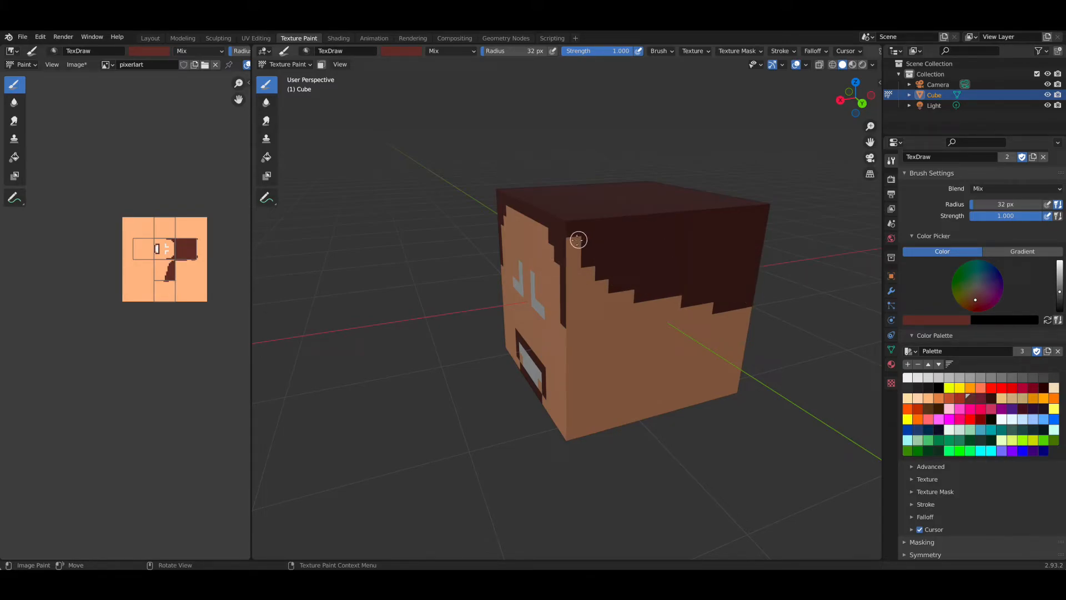
- Paint matching dark red-brown hair with a jagged lower edge on the opposite side of the cube
mouse_move(578, 240)
middle_mouse_down()
mouse_move(642, 269)
mouse_move(412, 222)
middle_mouse_up()
left_click_drag(417, 249, 306, 293)
middle_click_drag(385, 290, 405, 290)
left_click_drag(405, 290, 356, 280)
mouse_move(349, 206)
left_mouse_down()
mouse_move(368, 268)
mouse_move(506, 244)
mouse_move(519, 205)
mouse_move(321, 195)
mouse_move(435, 193)
mouse_move(503, 229)
mouse_move(371, 243)
mouse_move(461, 239)
mouse_move(483, 245)
mouse_move(389, 238)
mouse_move(514, 273)
left_mouse_up()
mouse_move(514, 273)
middle_mouse_down()
mouse_move(557, 284)
mouse_move(487, 274)
middle_mouse_up()
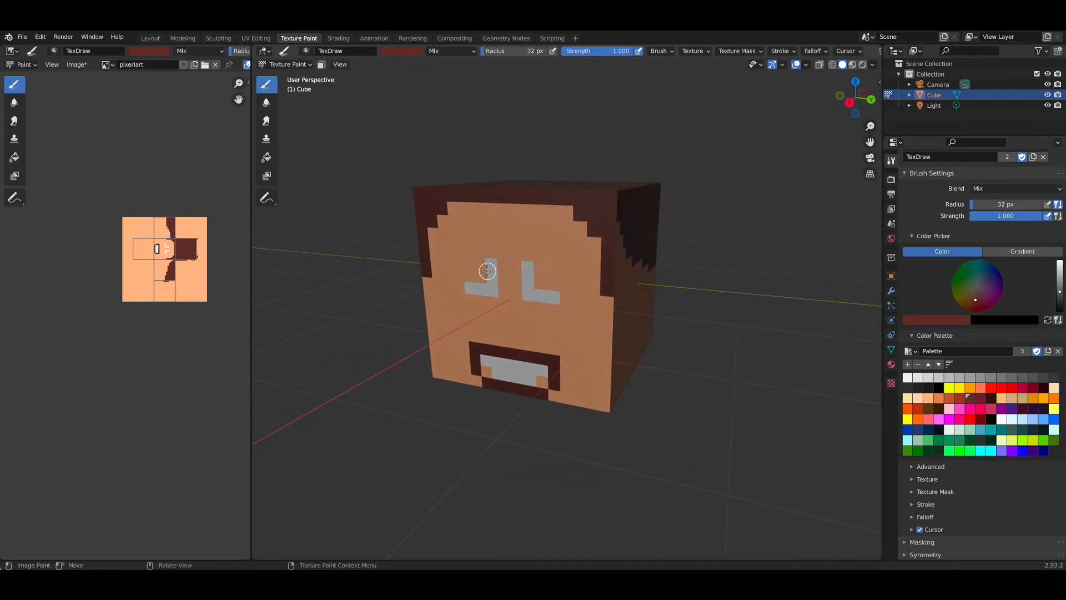
- Examine the painted texture map up close, the options for saving the image, and the painted cube head
left_click(23, 37)
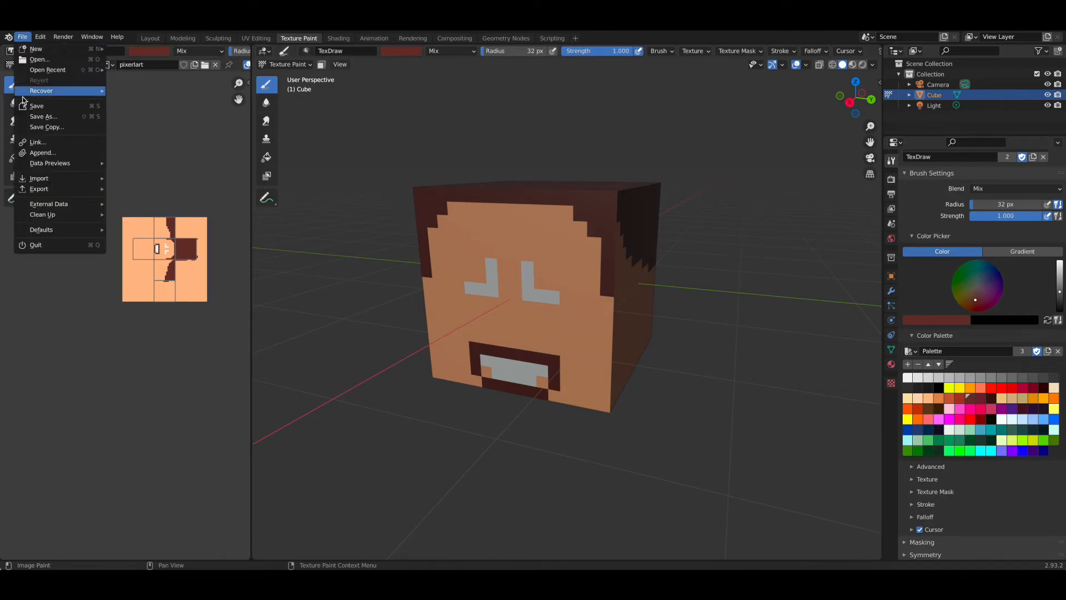
mouse_move(35, 189)
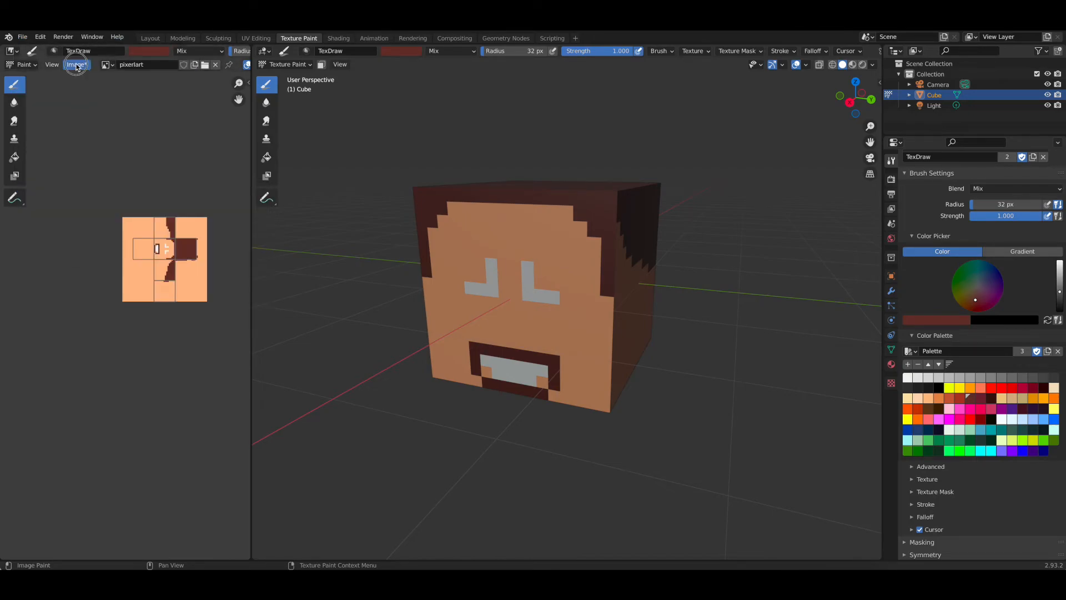
left_click(77, 65)
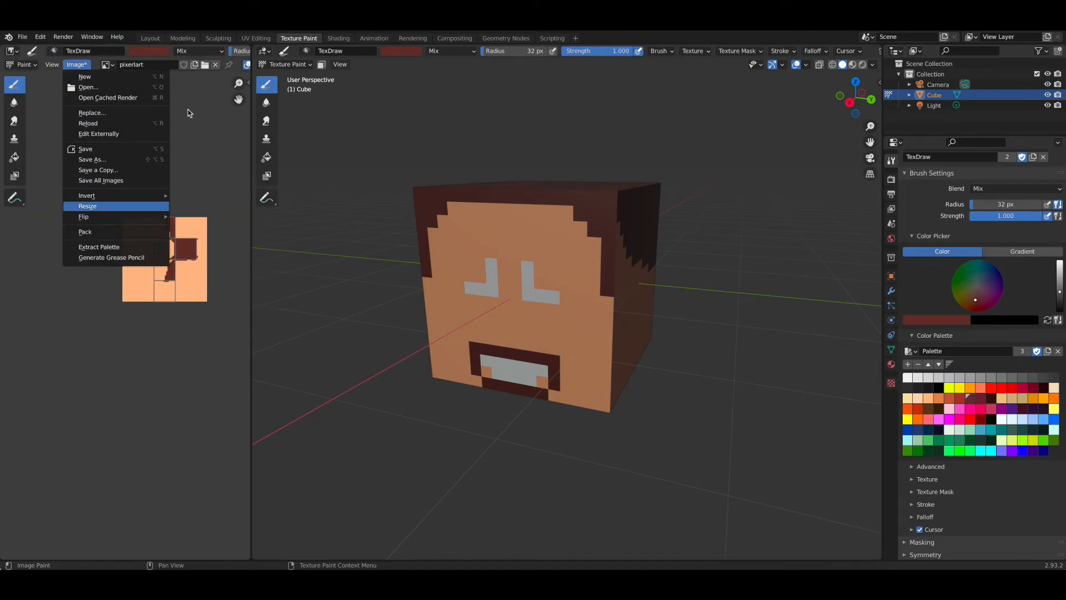
scroll(178, 238, "up", 4)
scroll(186, 211, "down", 2)
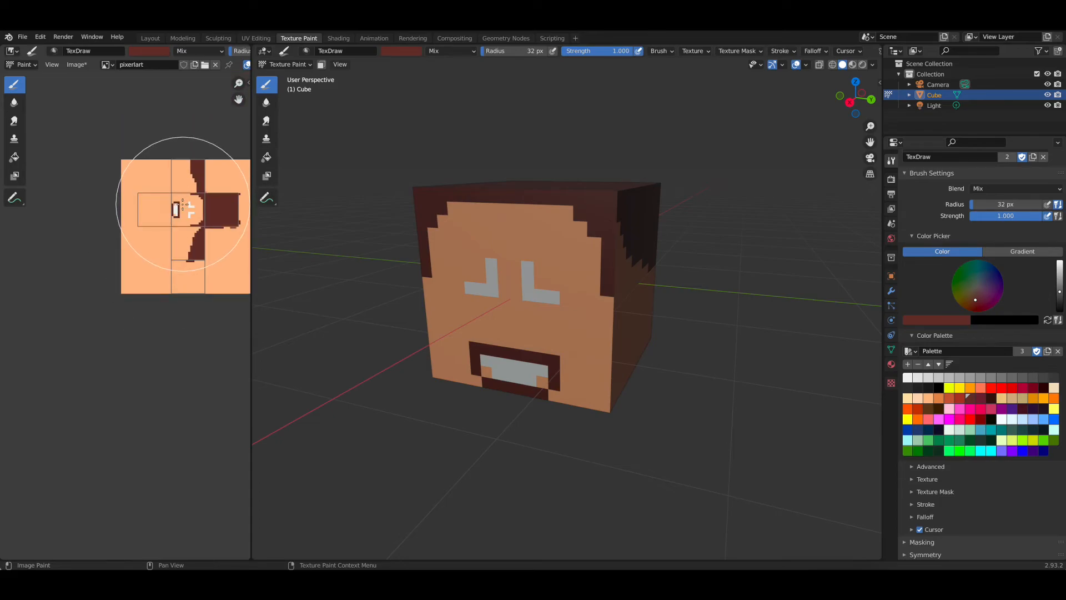
scroll(183, 208, "up", 3)
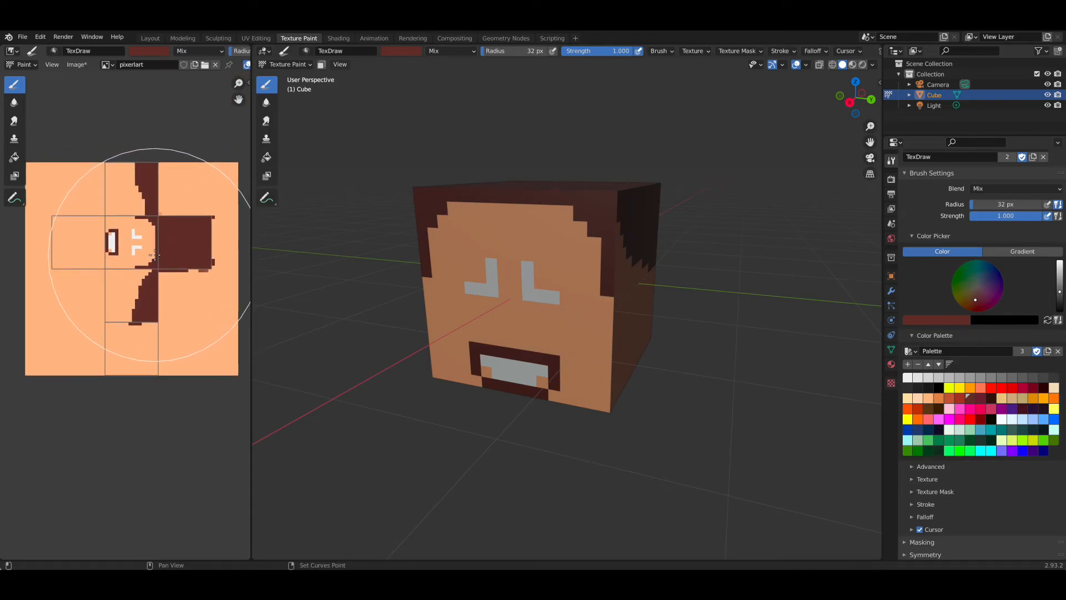
left_click(74, 66)
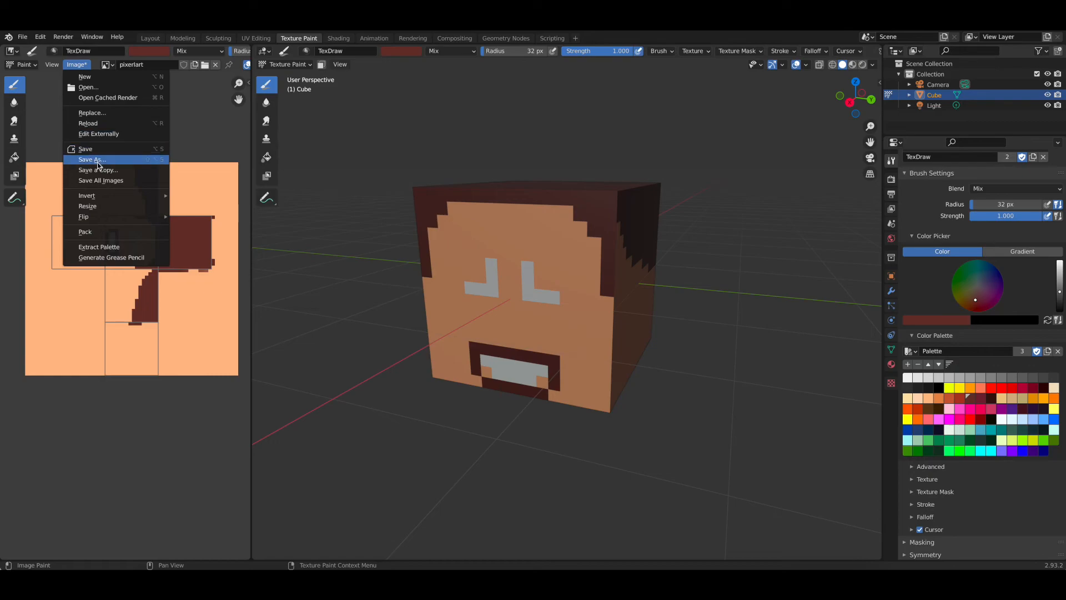
left_click(78, 66)
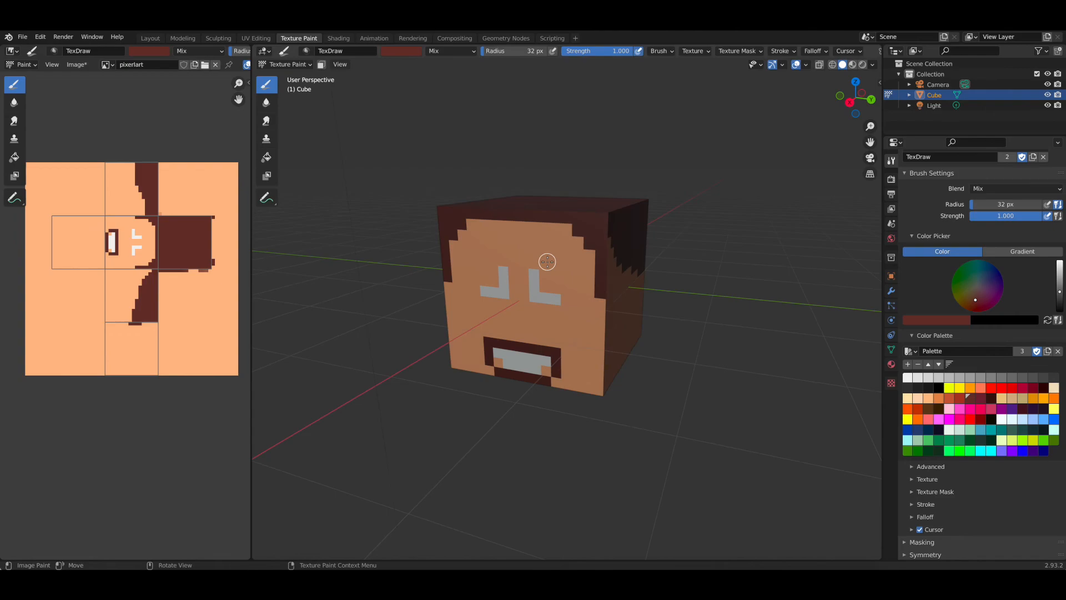
mouse_move(547, 261)
middle_mouse_down()
mouse_move(483, 284)
mouse_move(581, 303)
middle_mouse_up()
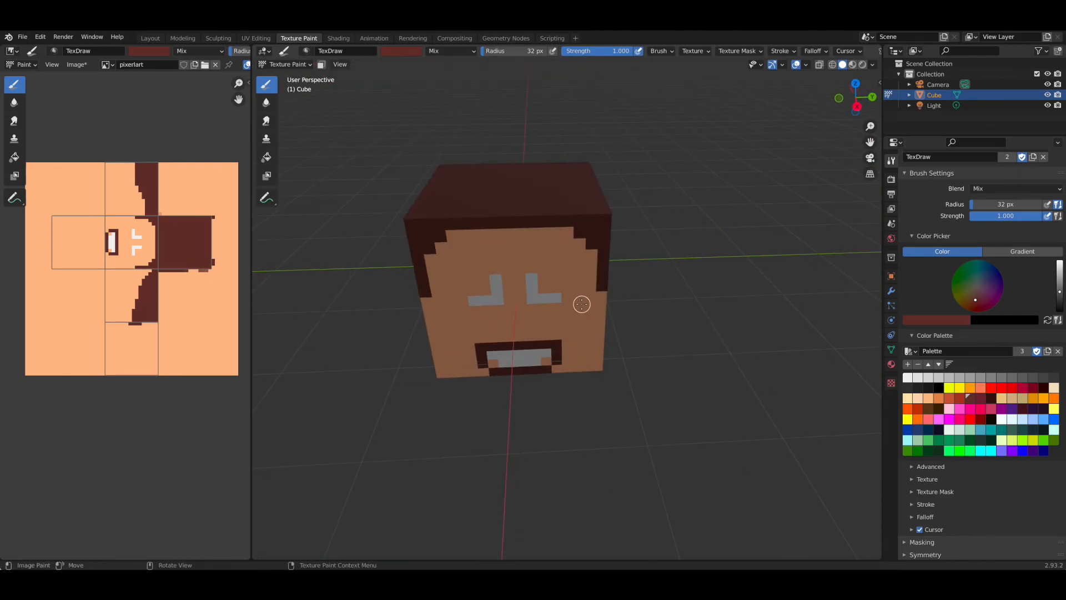